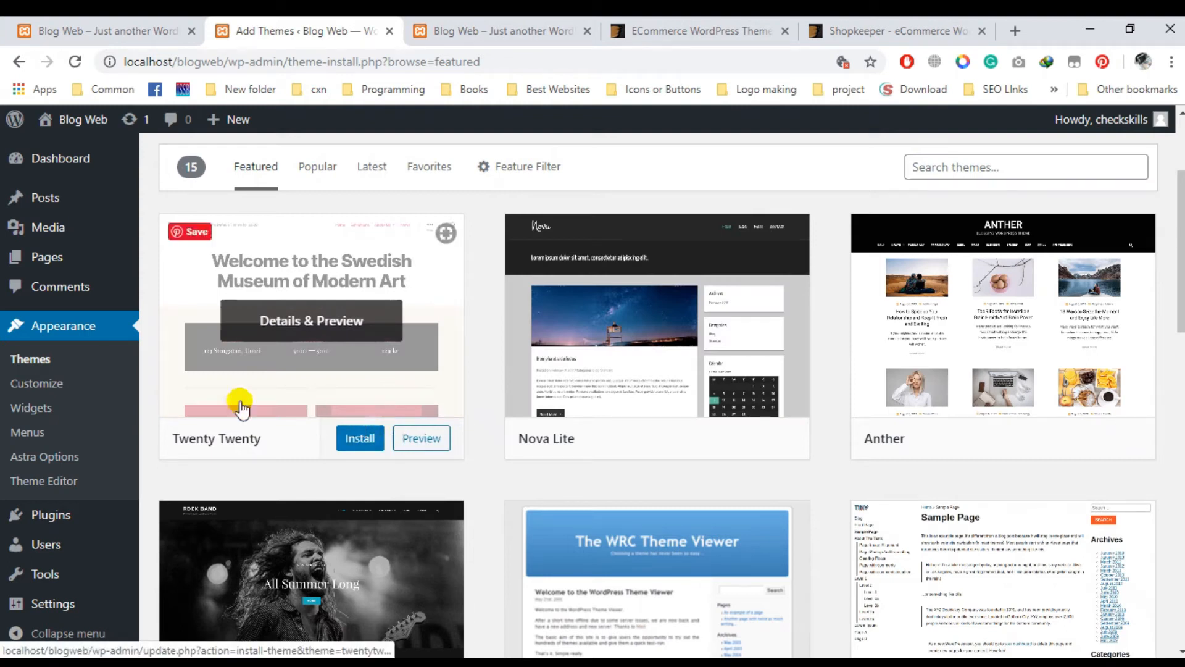
Open the installed themes page and look through the available themes.
click(34, 363)
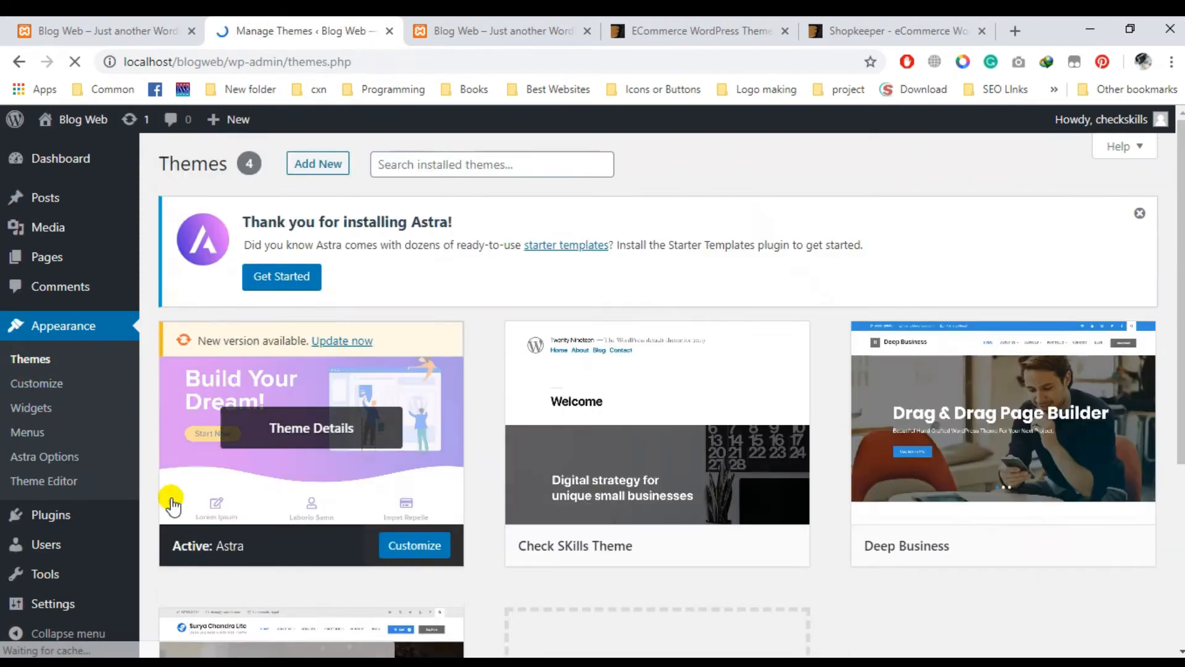
scroll(564, 463, down, 4)
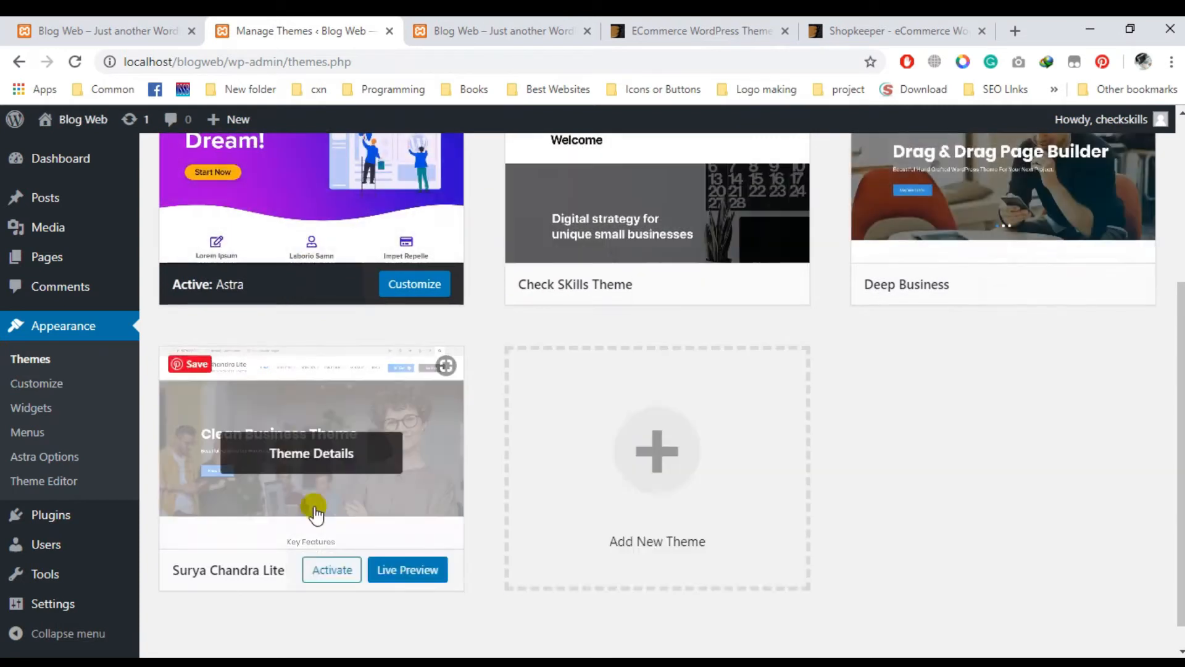
scroll(340, 432, up, 4)
scroll(802, 426, down, 1)
scroll(888, 449, down, 1)
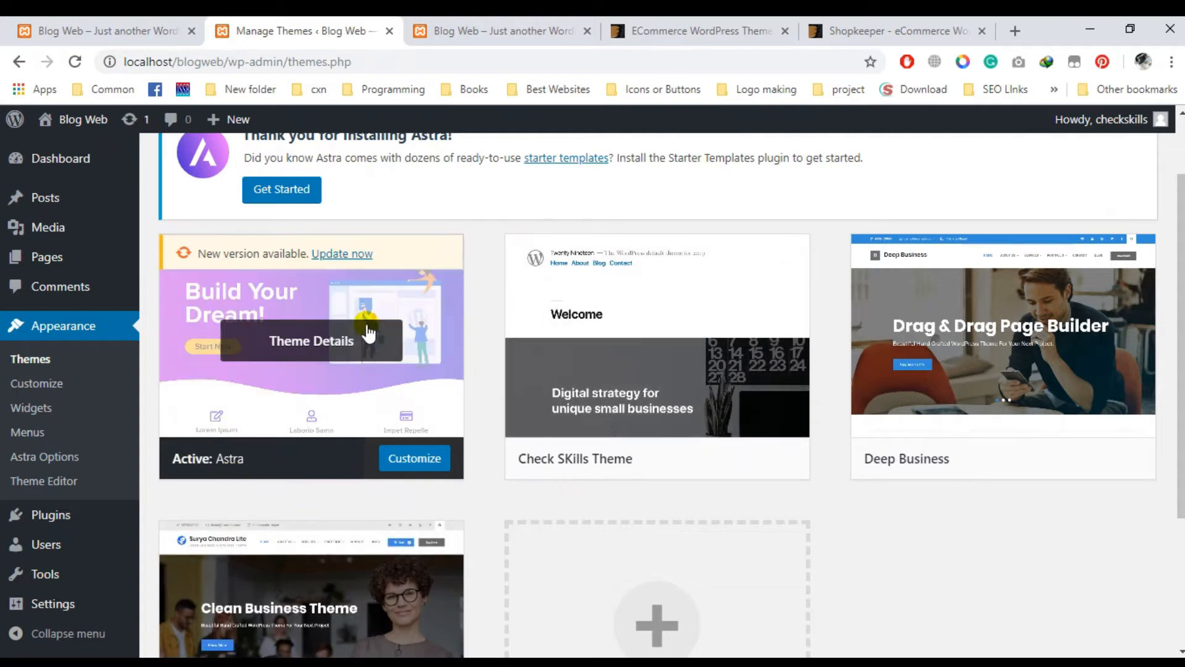
Open the details of the active Astra theme, read its description and close the details.
click(340, 354)
scroll(767, 476, down, 6)
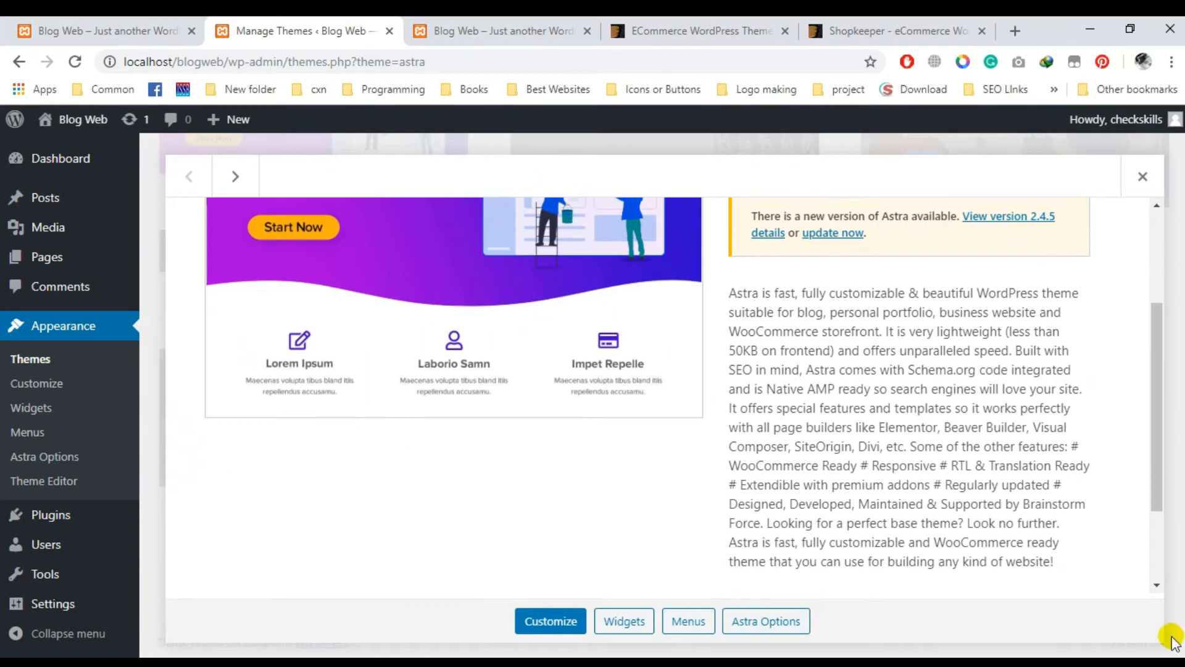
scroll(1079, 207, up, 5)
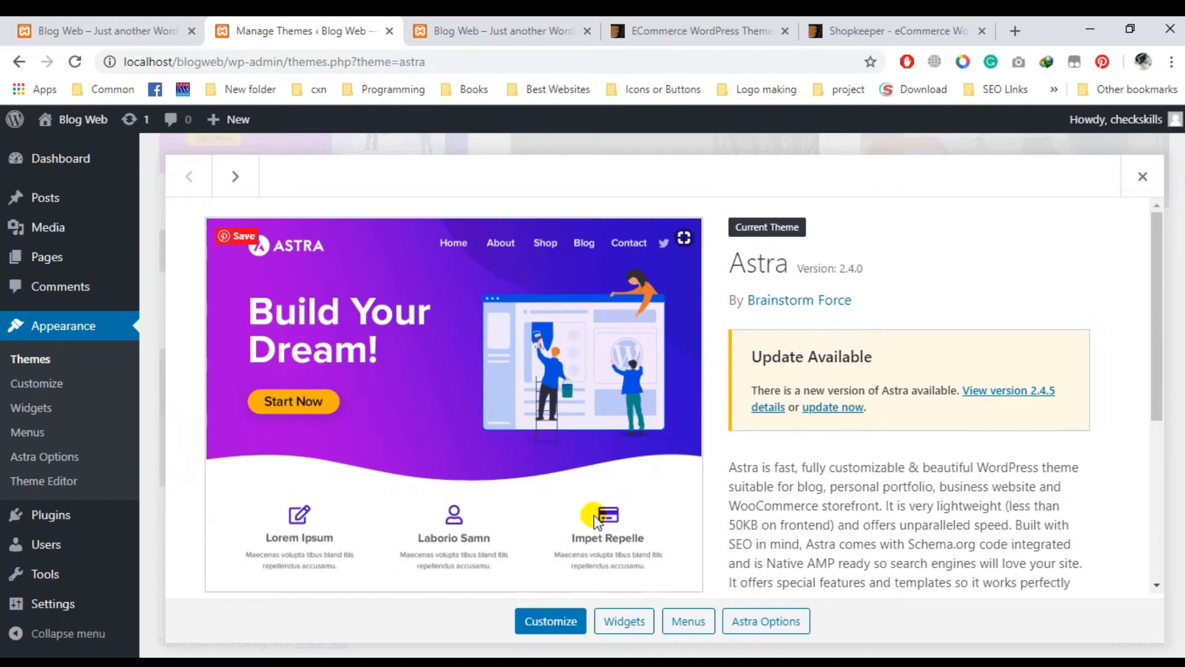
click(1143, 176)
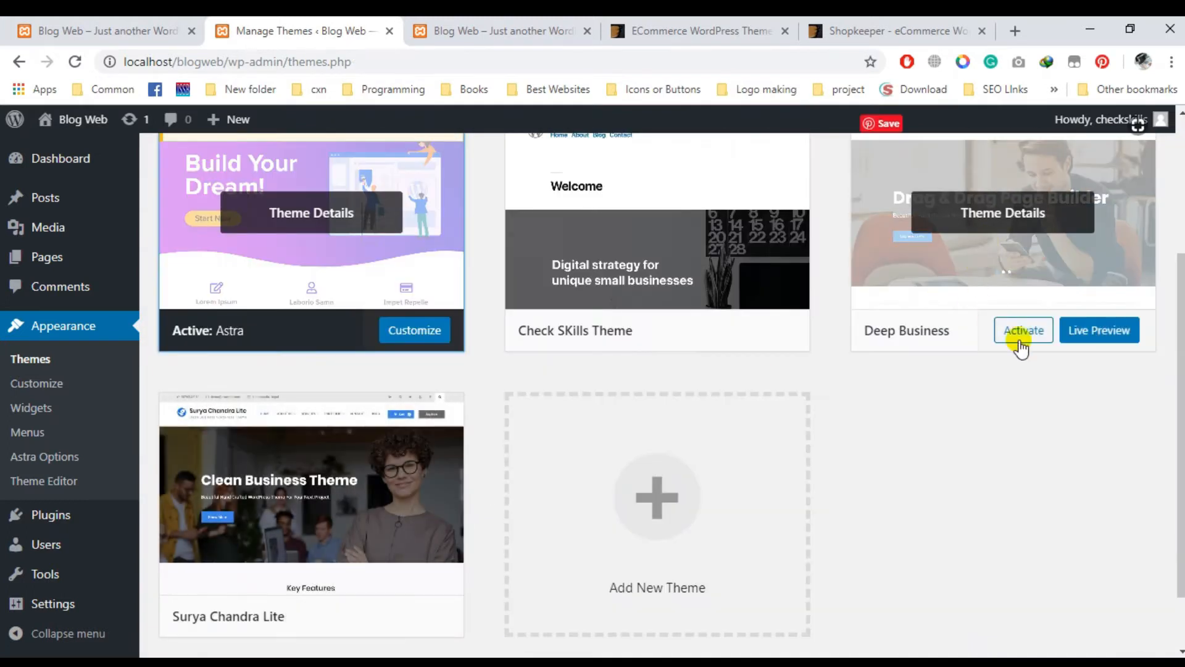
Activate the Deep Business theme and delete the Astra theme from its details, confirming the deletion.
click(1025, 331)
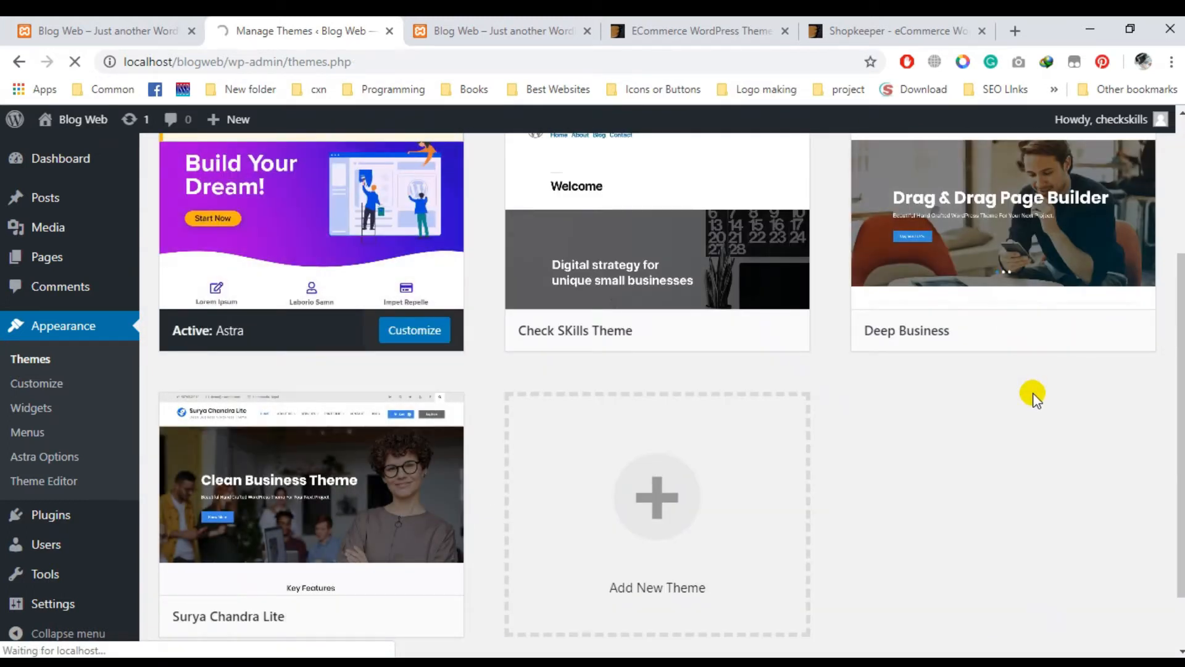
scroll(512, 482, down, 6)
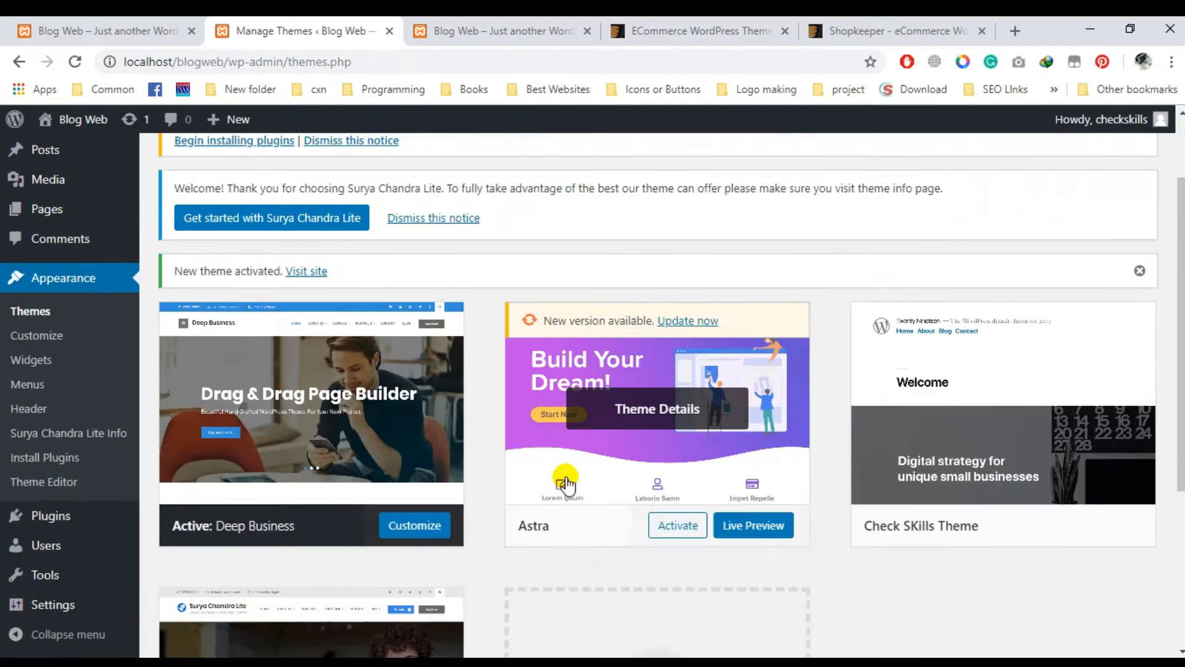
scroll(679, 321, up, 2)
click(667, 313)
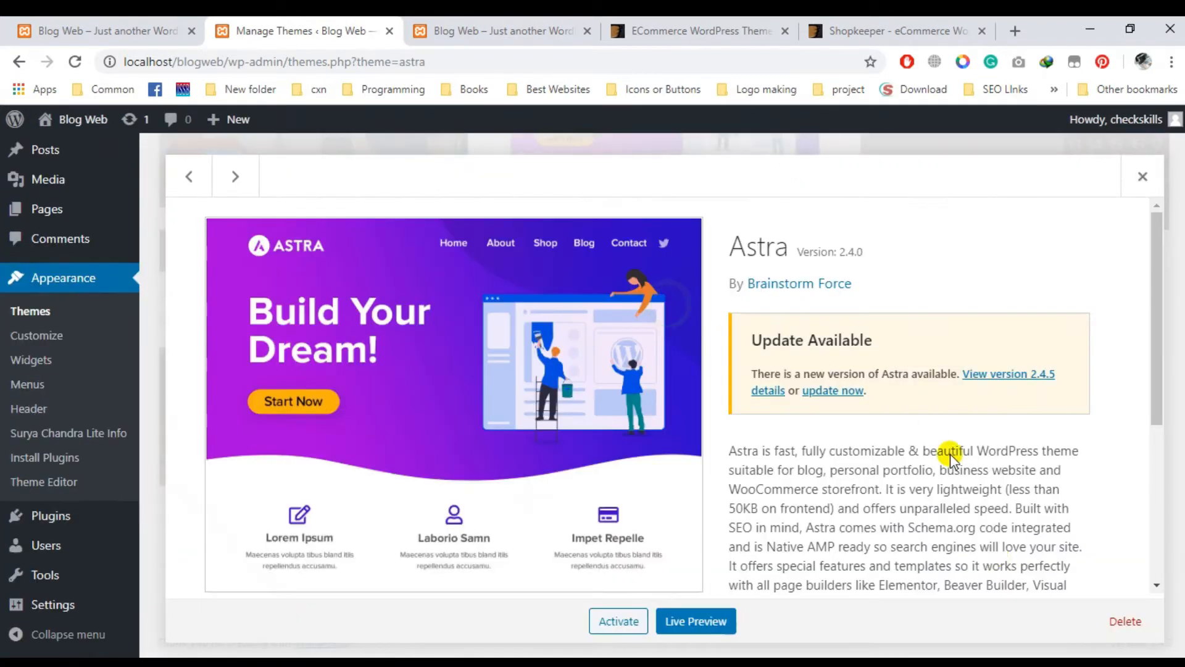
click(1103, 614)
click(694, 192)
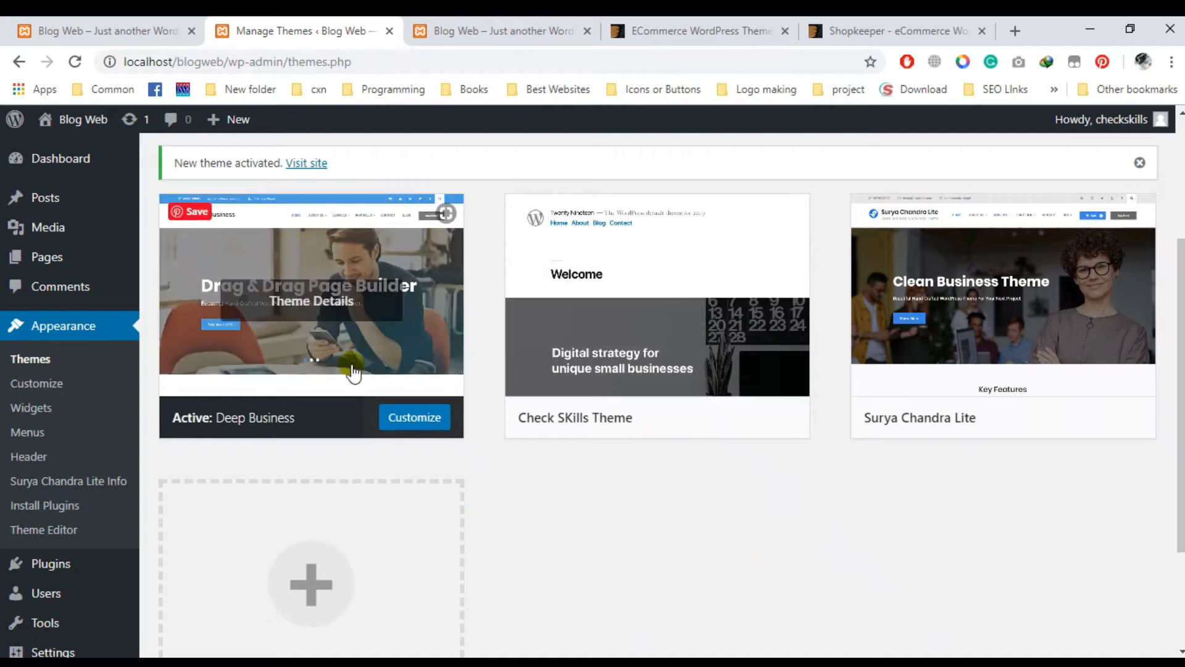
Switch to File Explorer, view the themes folder under C:\xampp\htdocs\blogweb\wp-content, and close the window.
key(alt+Tab)
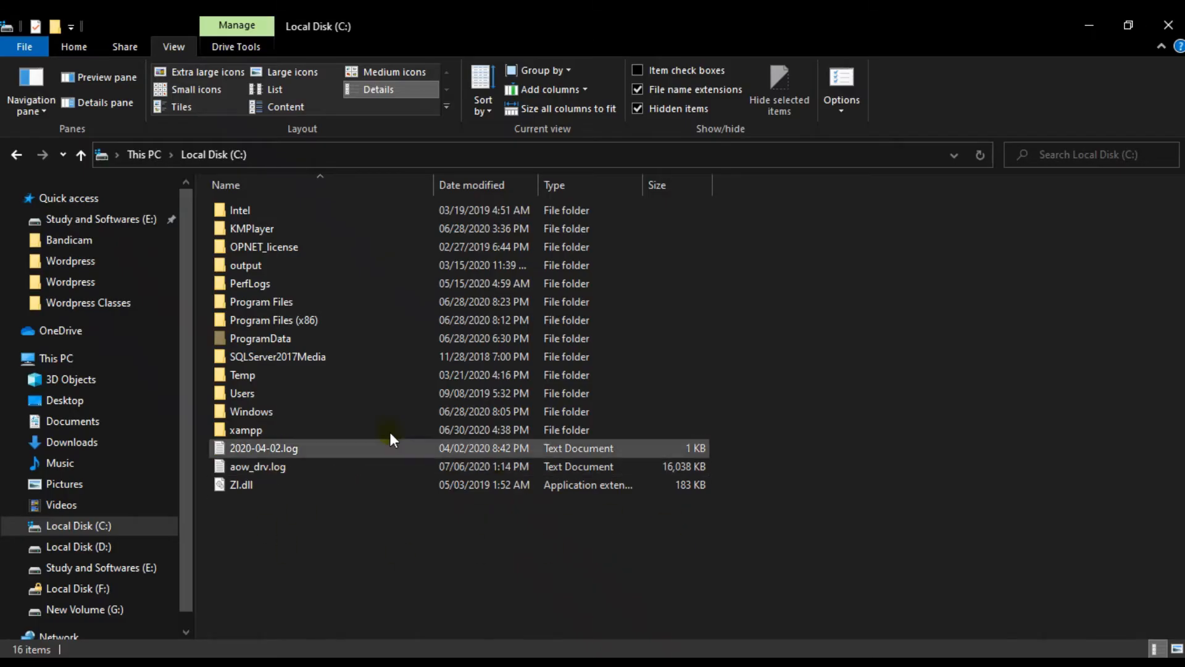
double_click(253, 432)
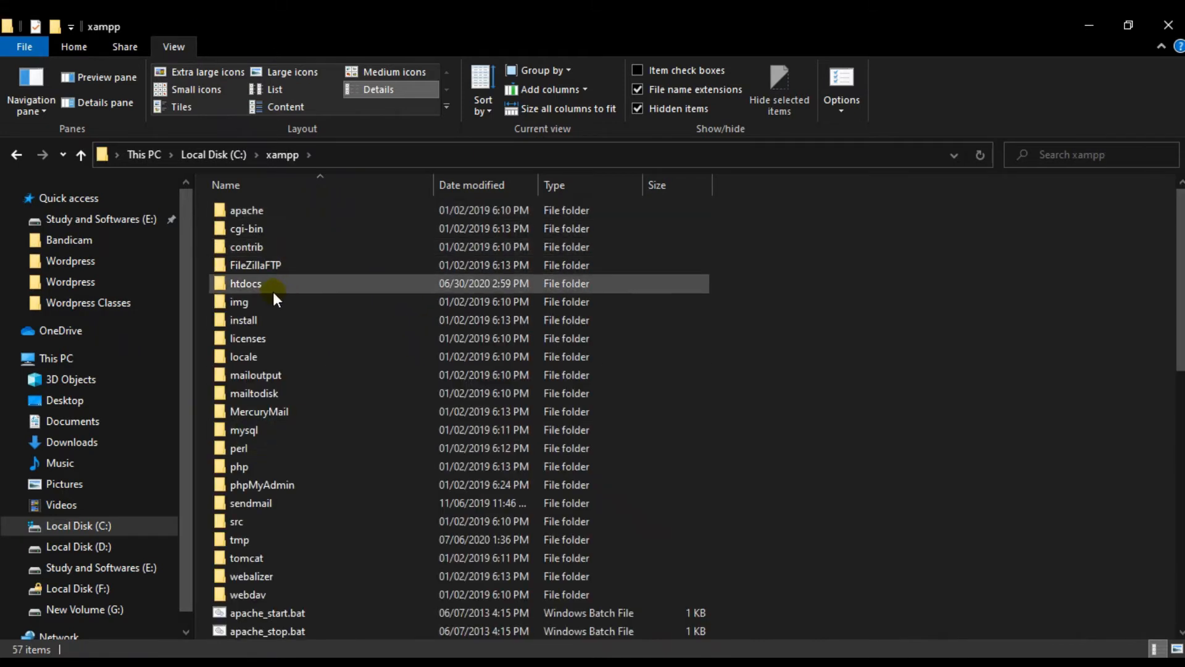
double_click(269, 286)
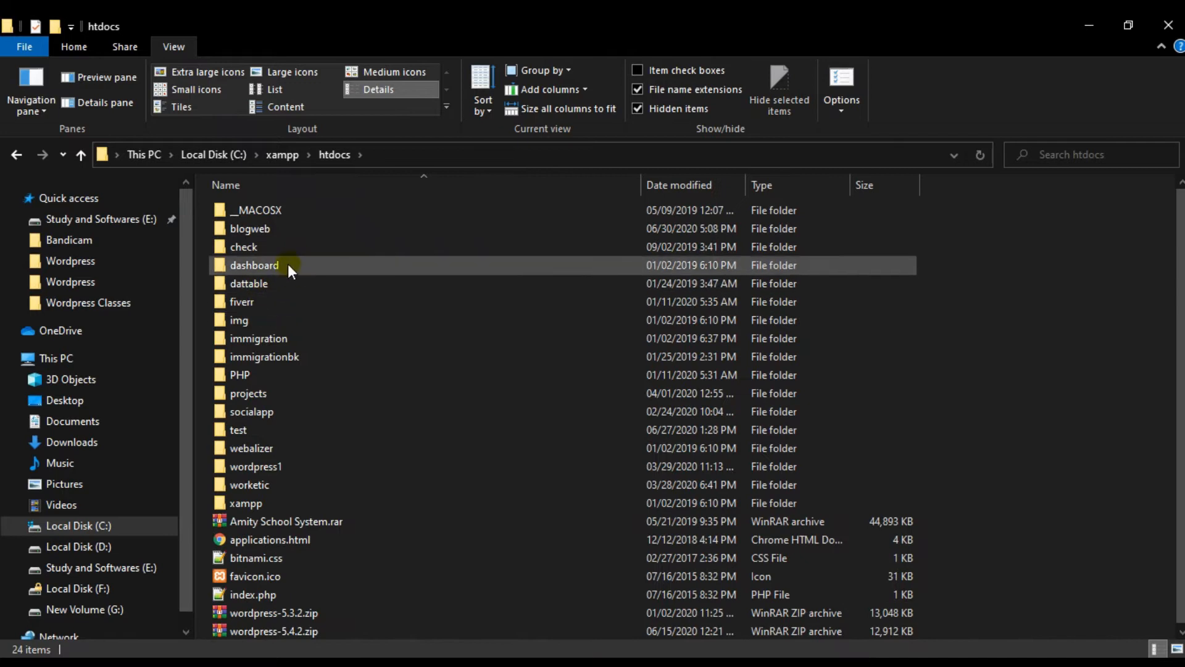
double_click(261, 230)
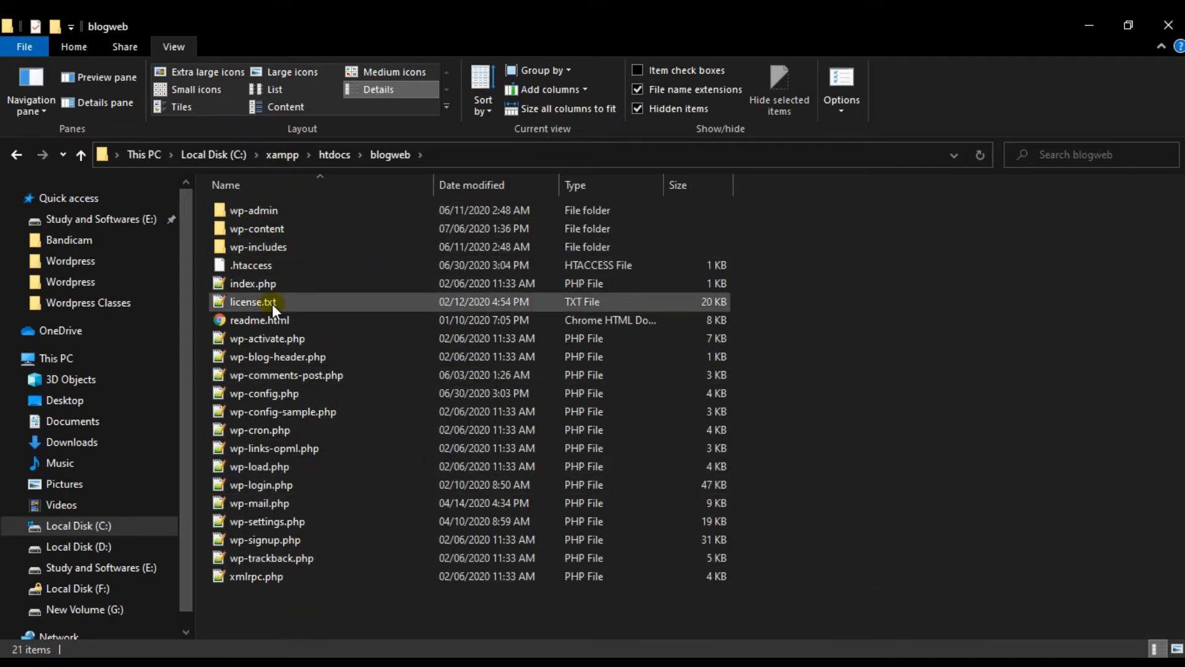
double_click(302, 230)
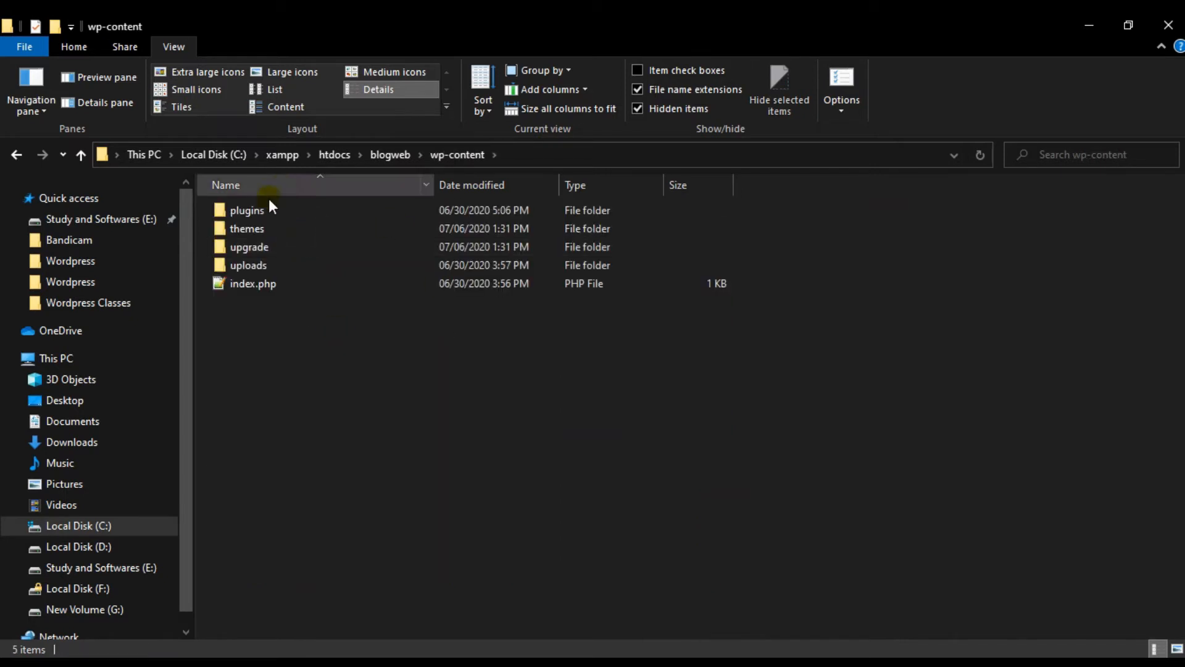
double_click(264, 229)
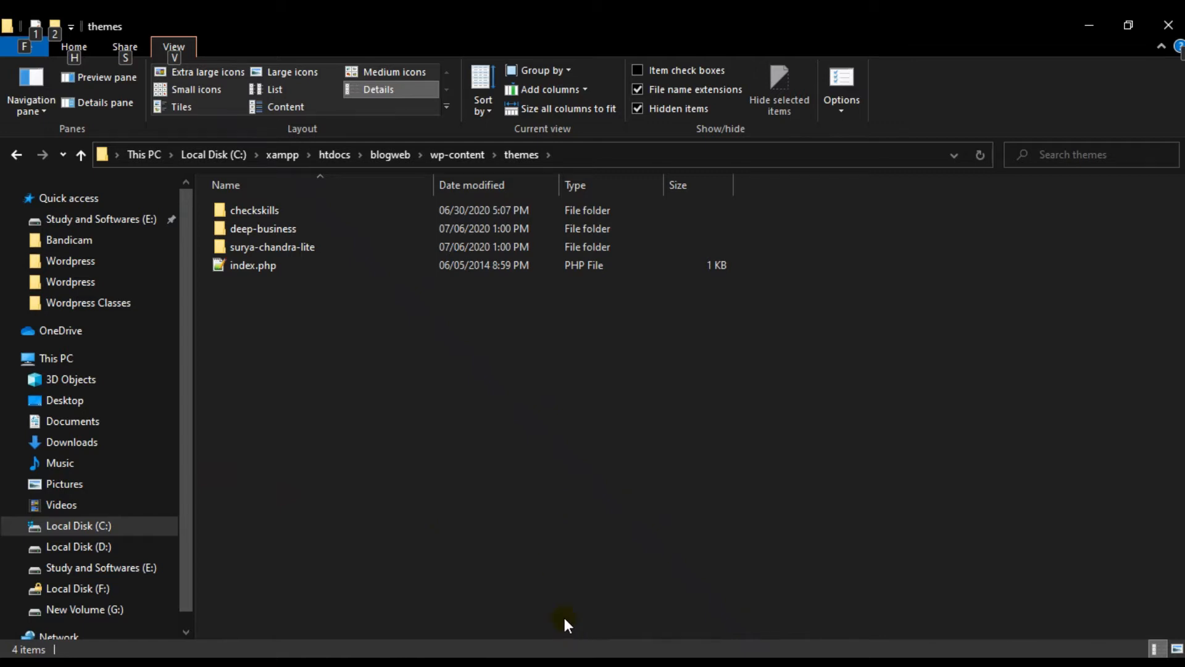
key(alt+F4)
Open the astra-2.4.0 folder inside Wordpress Course in Downloads.
double_click(33, 117)
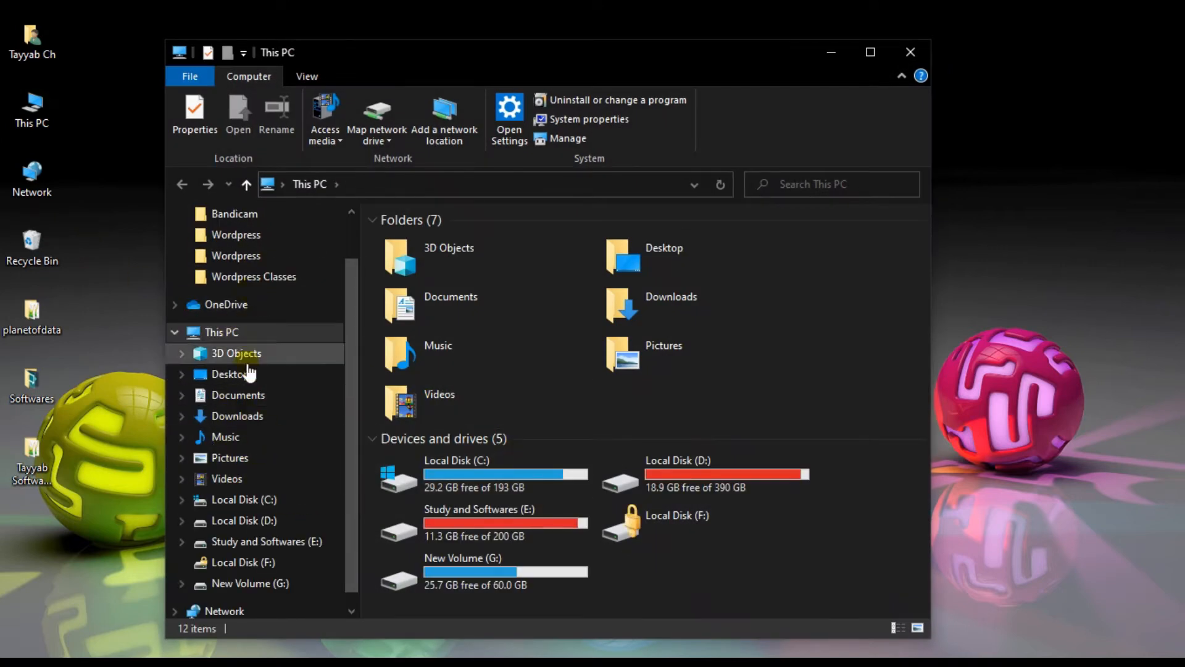
scroll(264, 347, up, 2)
scroll(252, 298, down, 1)
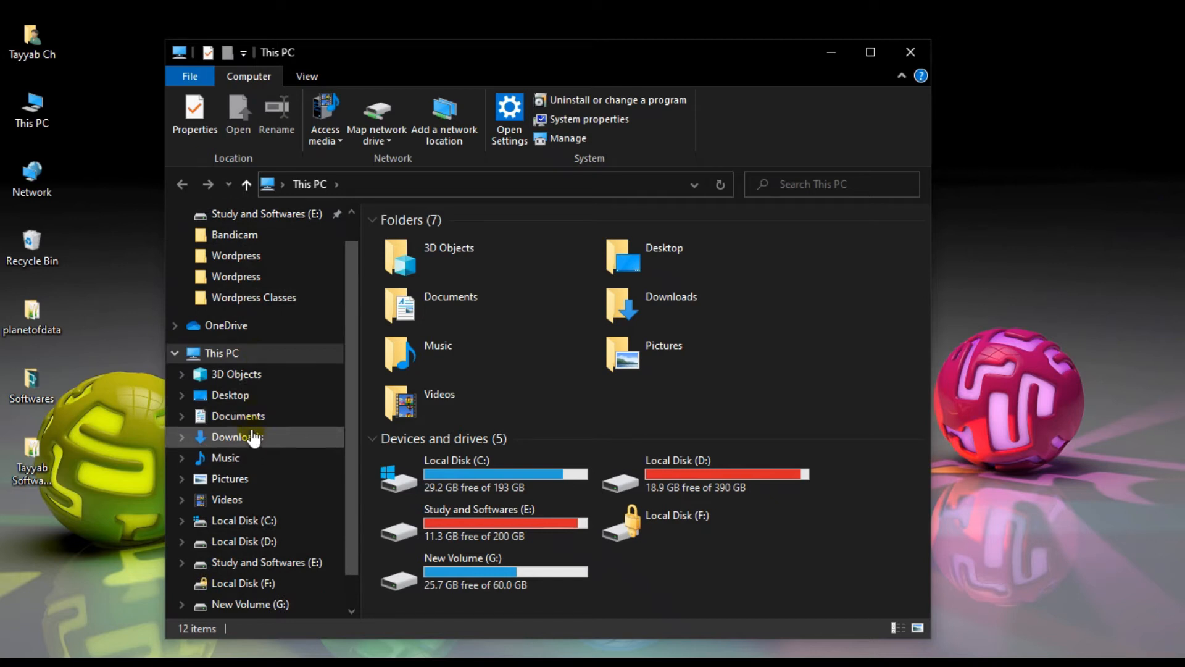
click(237, 437)
click(790, 357)
double_click(791, 354)
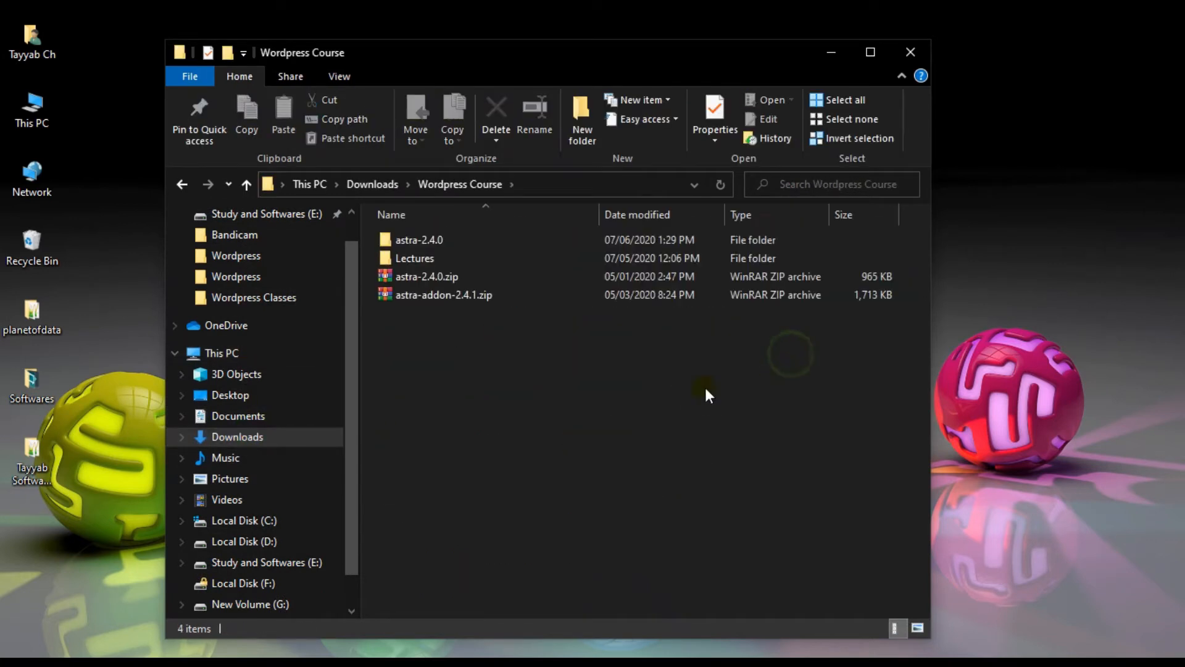
double_click(411, 240)
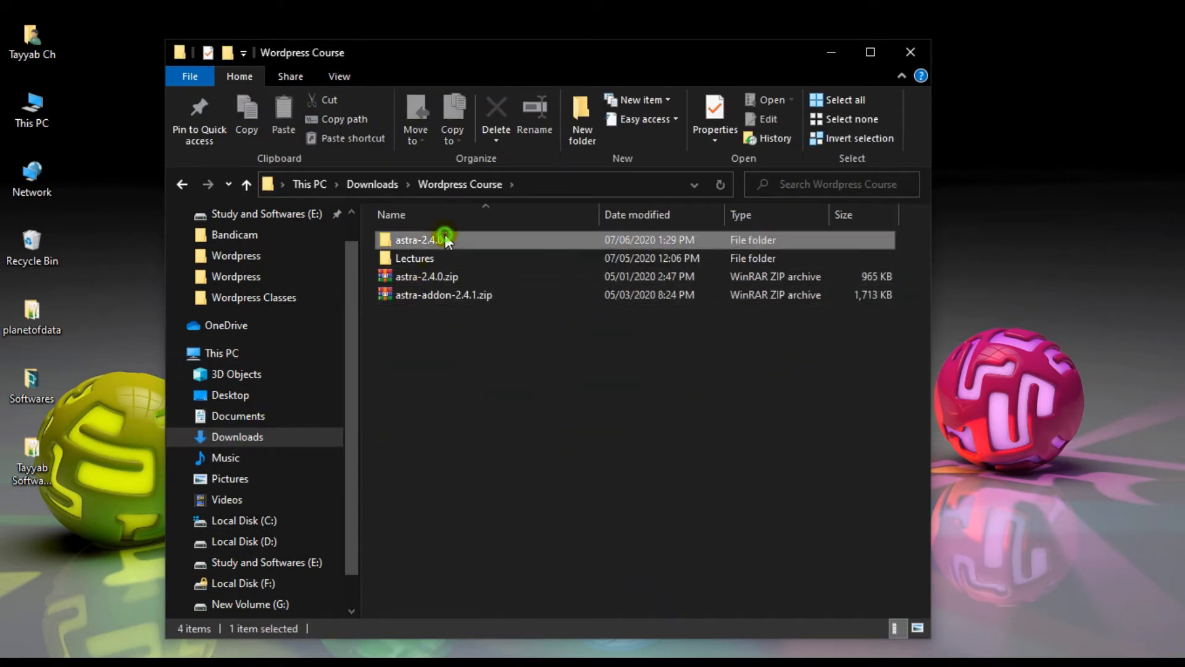
Check the contents of the astra folder, return to astra-2.4.0 and copy astra.zip.
click(426, 259)
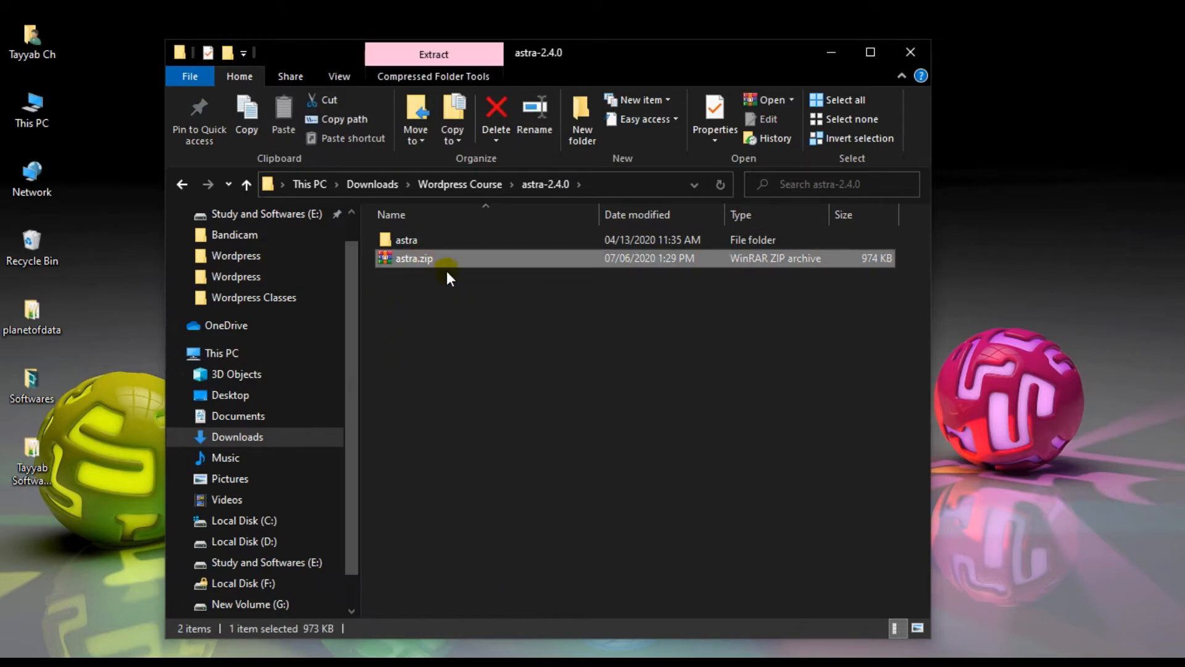
double_click(413, 240)
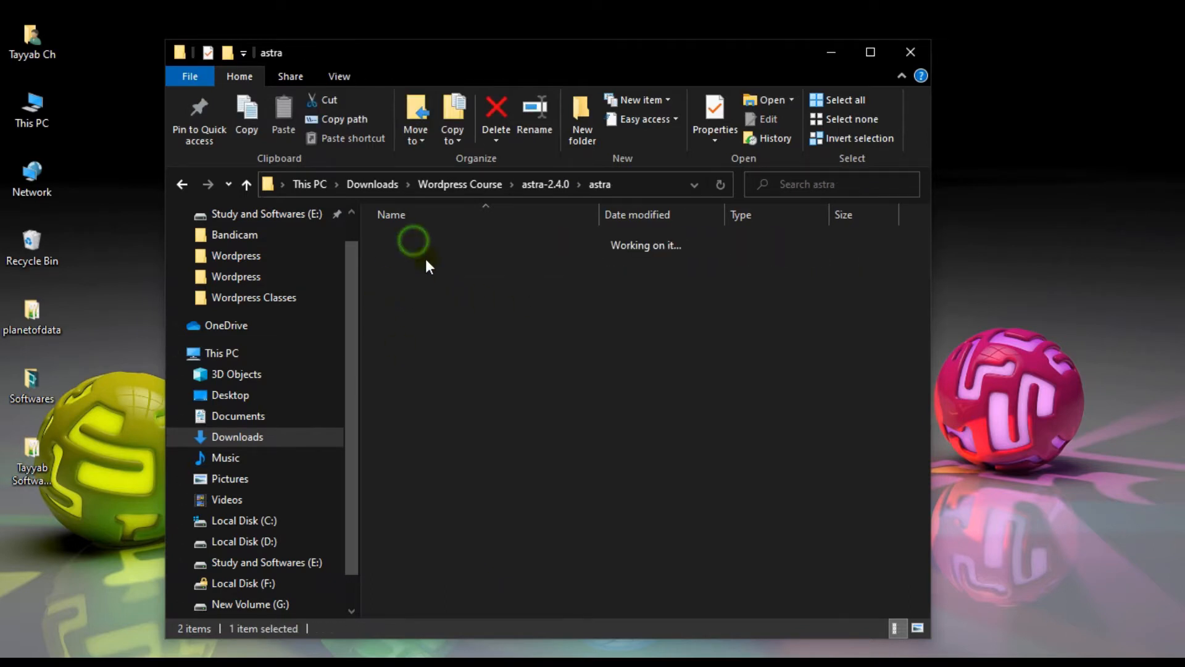
key(alt+Left)
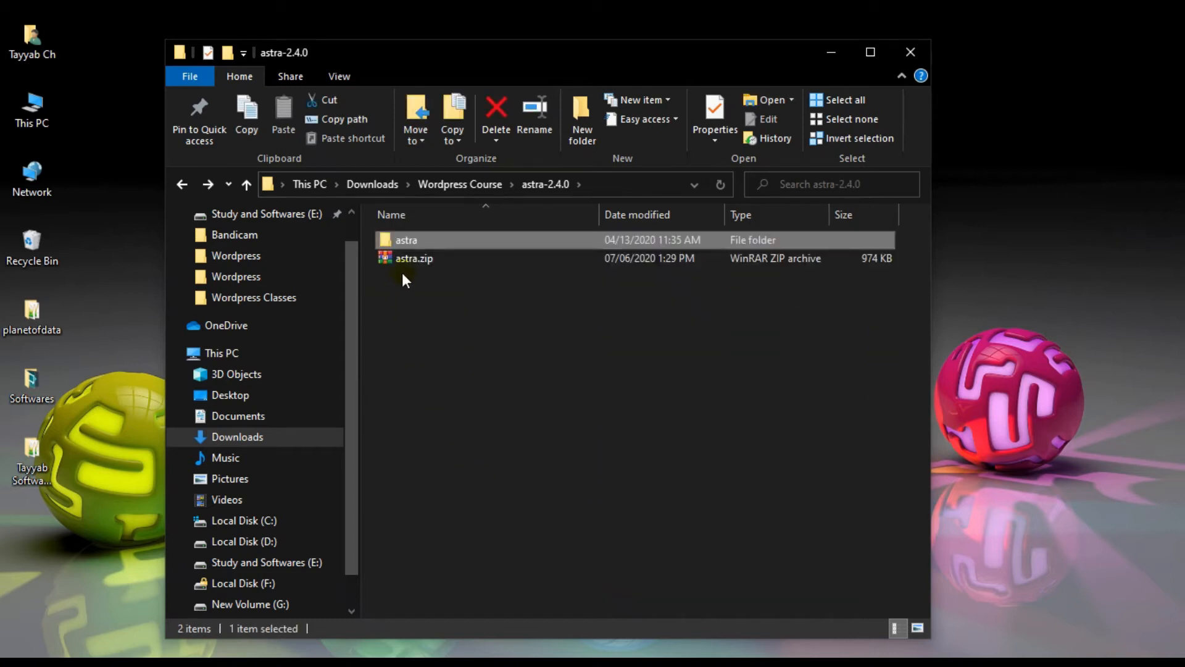
click(412, 257)
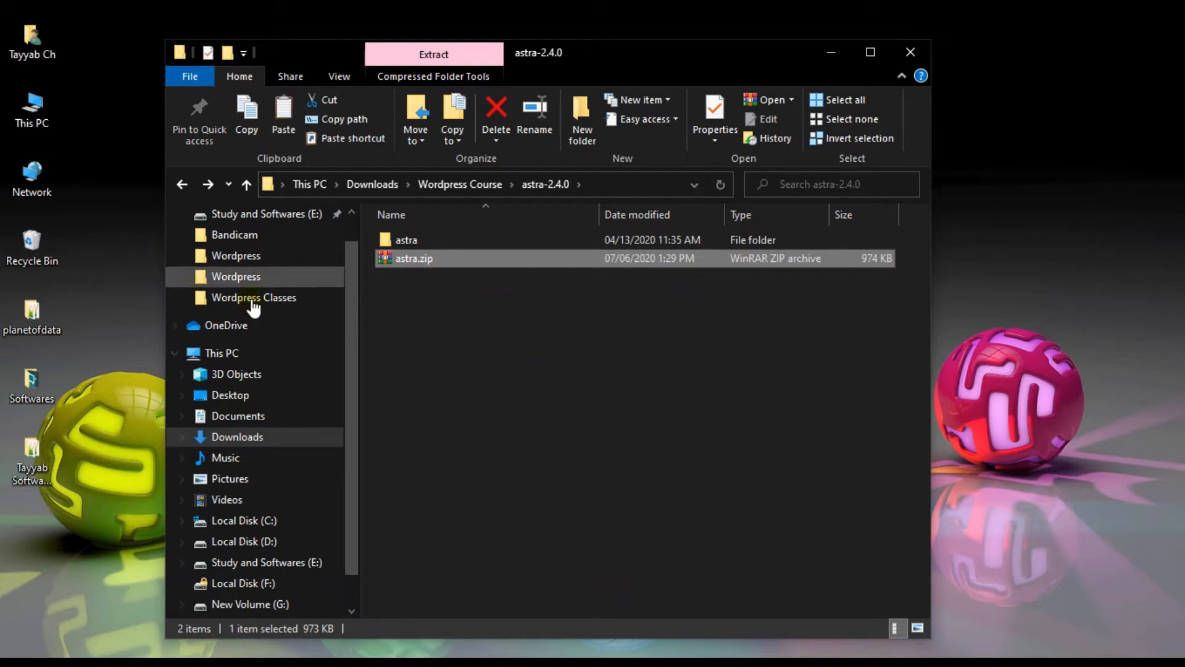
Paste astra.zip into C:\xampp\htdocs\blogweb\wp-content\themes using a second File Explorer window.
click(29, 114)
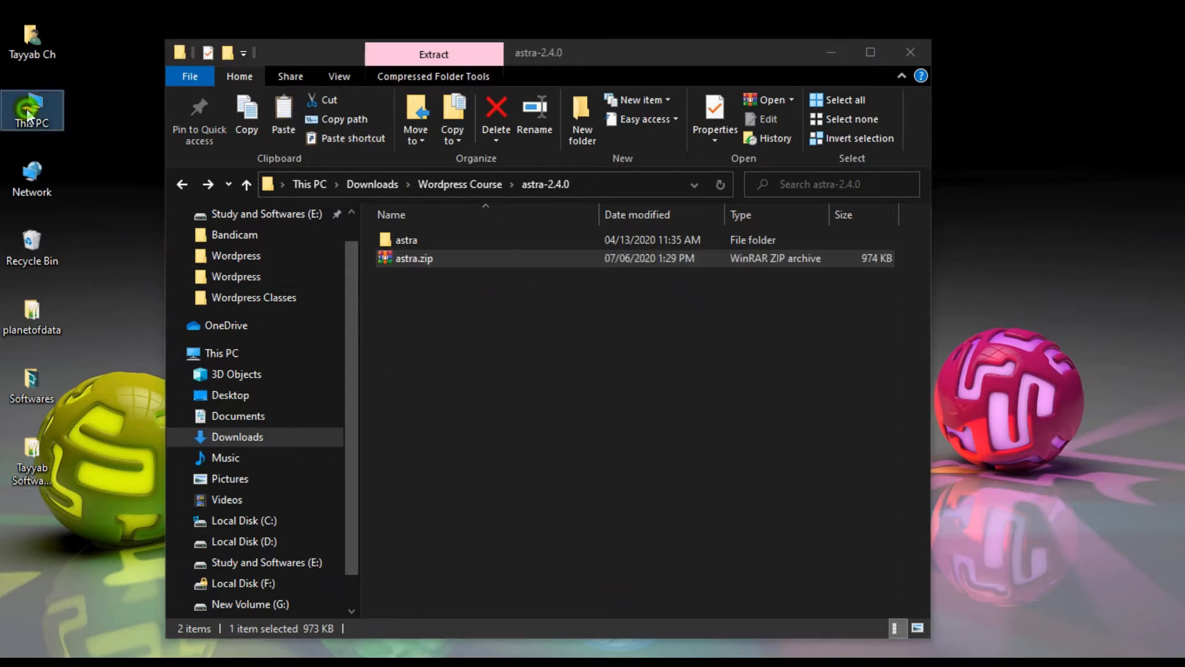
double_click(29, 116)
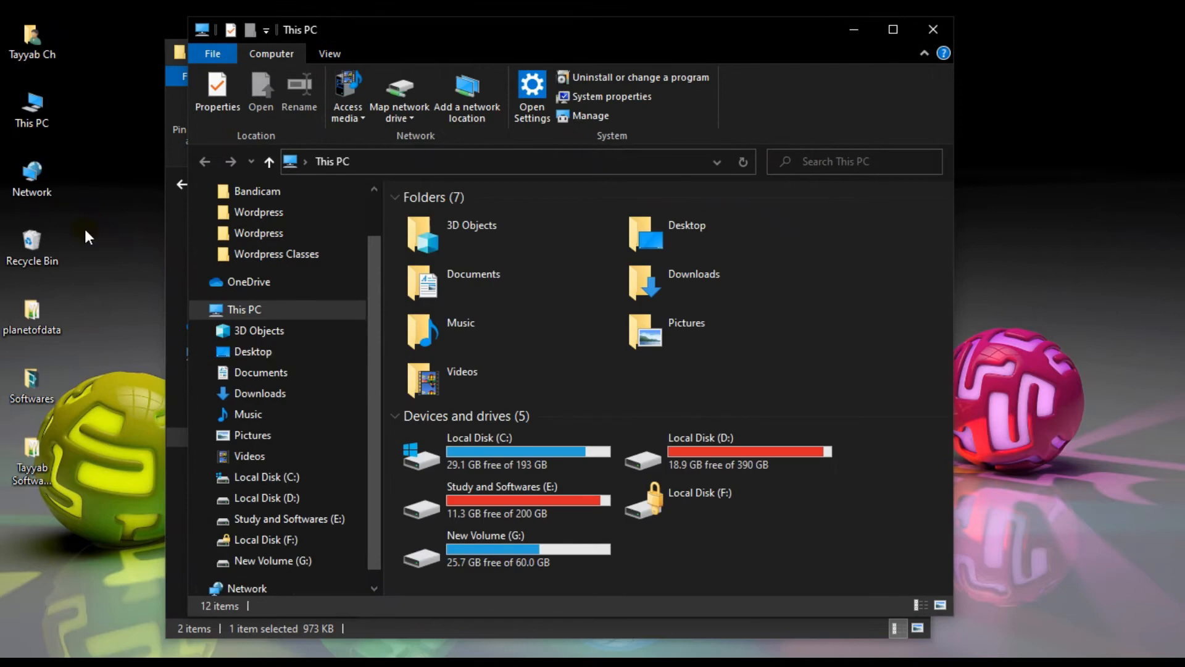
double_click(522, 439)
double_click(449, 437)
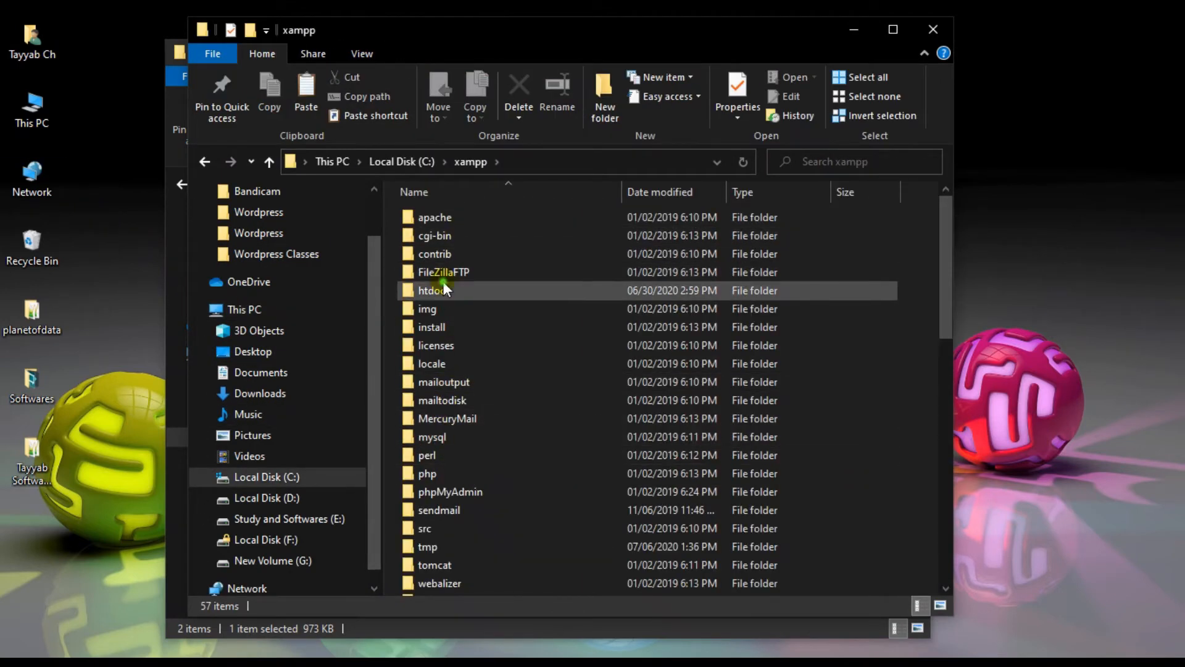
double_click(444, 285)
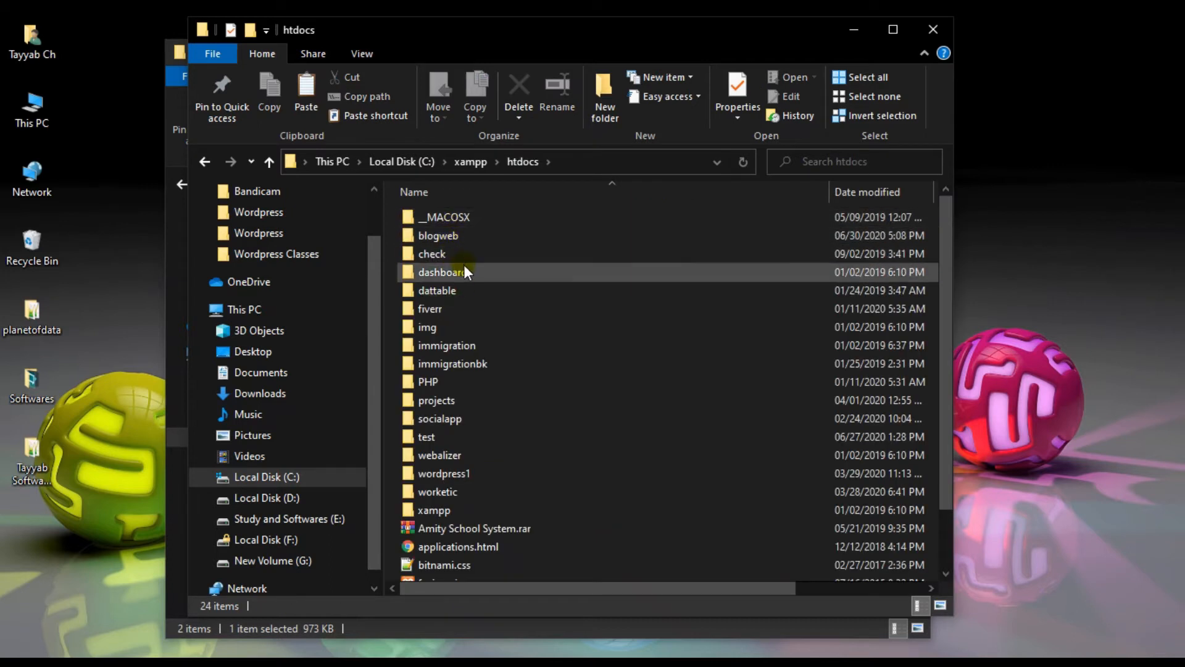
double_click(457, 238)
double_click(468, 240)
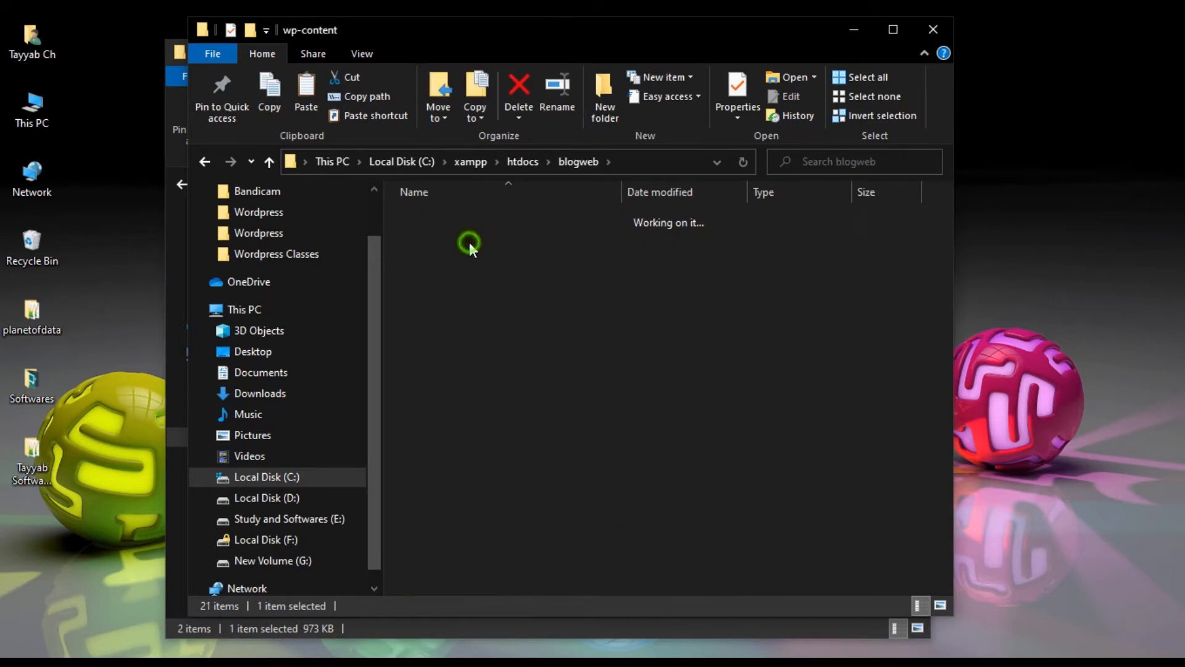
double_click(453, 237)
right_click(534, 416)
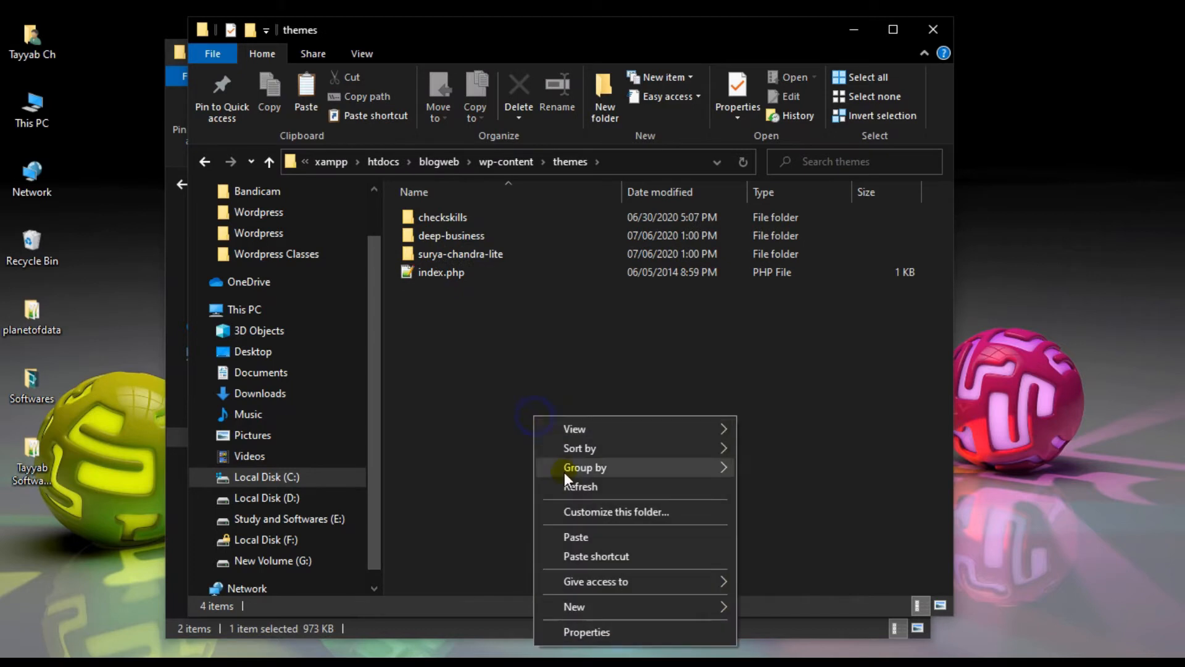
click(602, 537)
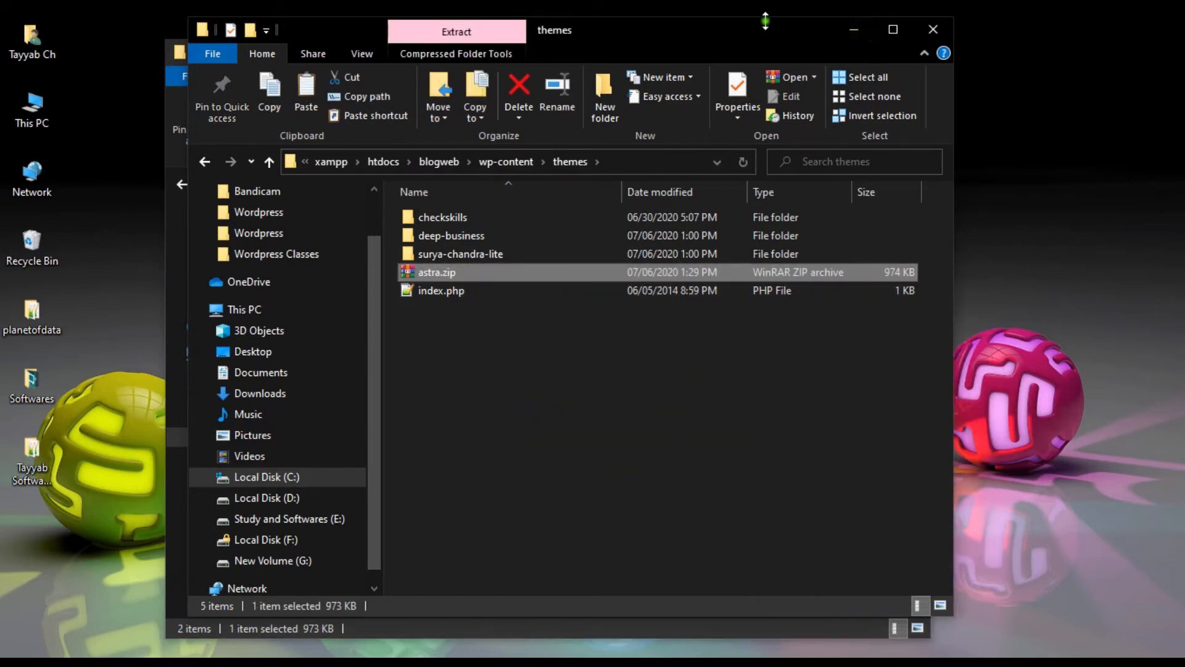
Close the astra-2.4.0 folder window and maximize the themes folder window.
drag(765, 21, 661, 153)
click(899, 54)
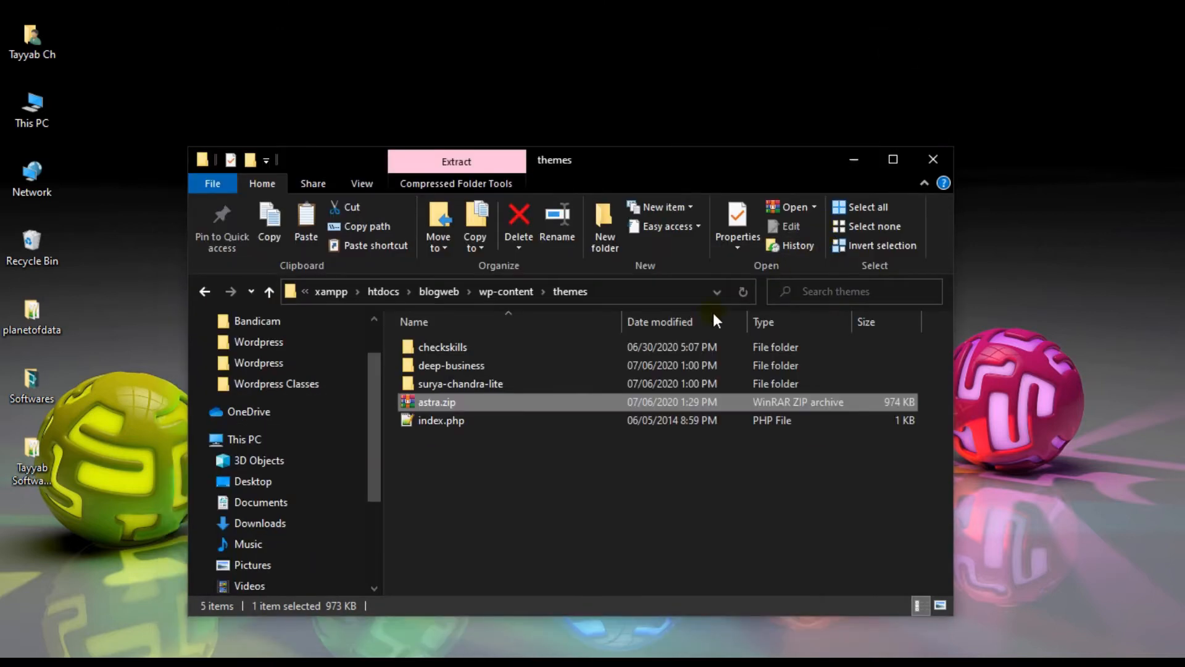
click(892, 160)
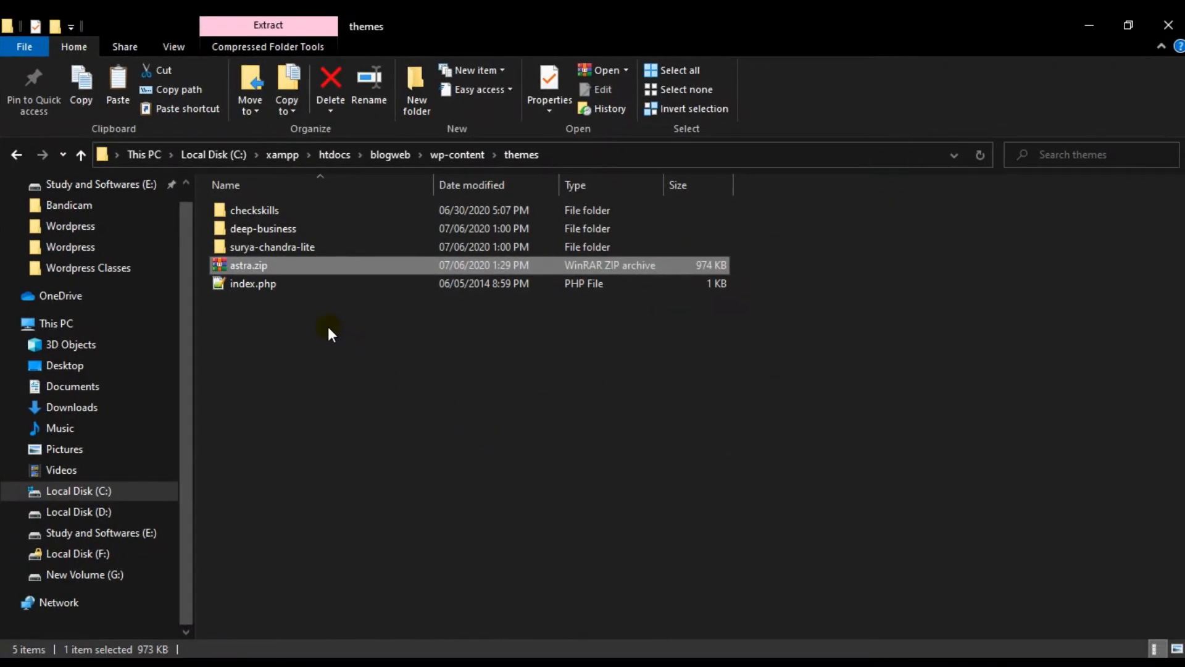
Switch to the browser and reload the WordPress themes page to check for the copied theme.
key(alt+Tab)
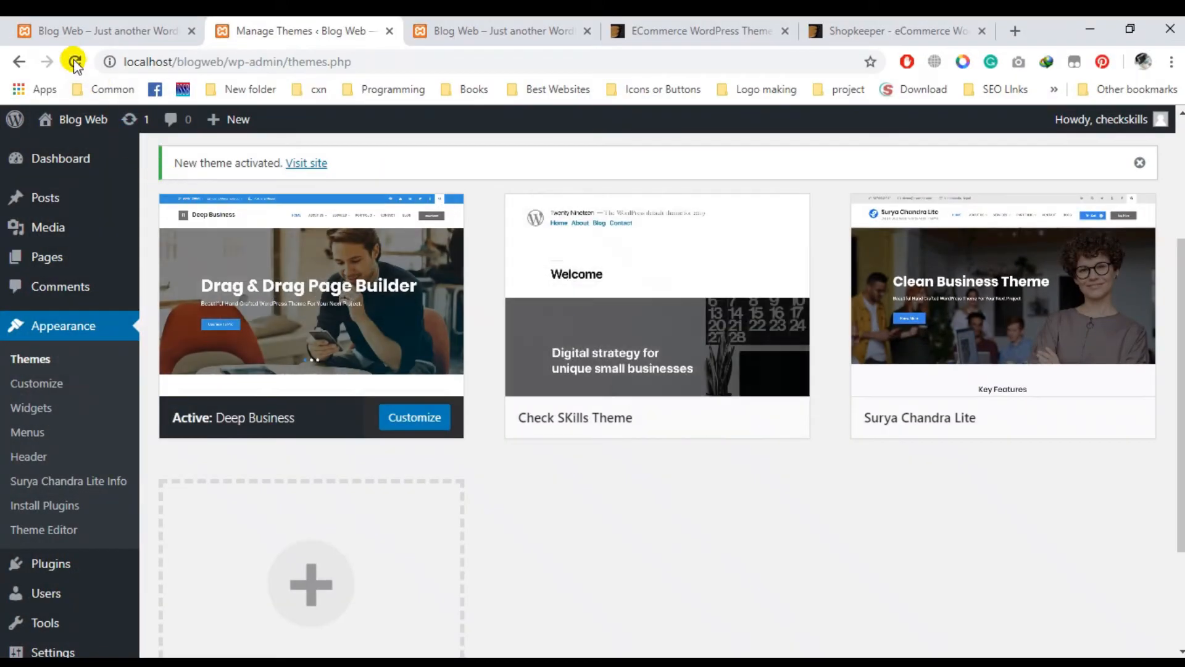
click(75, 63)
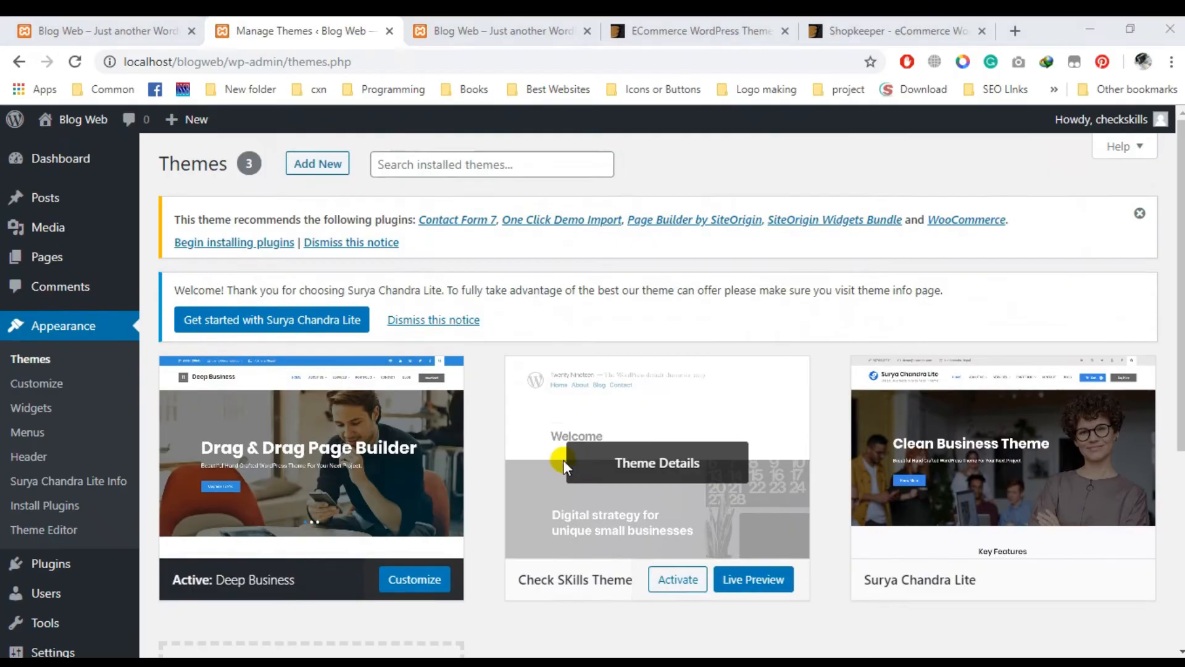
Switch to File Explorer and extract astra.zip directly into the themes folder.
key(alt+Tab)
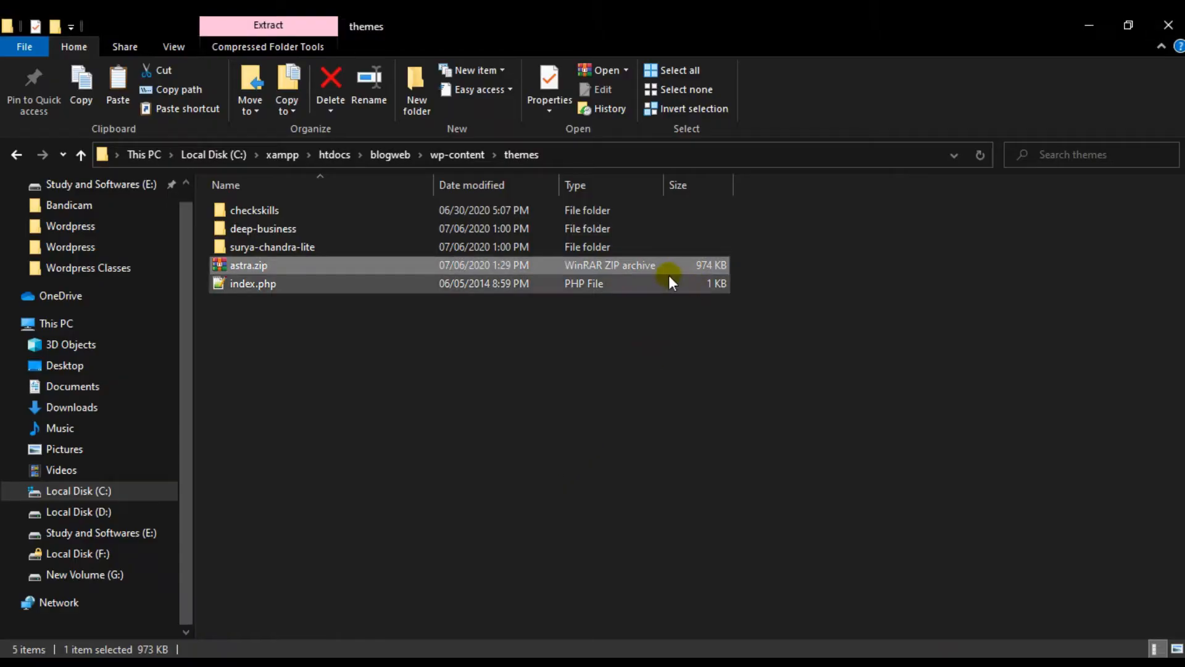
right_click(298, 268)
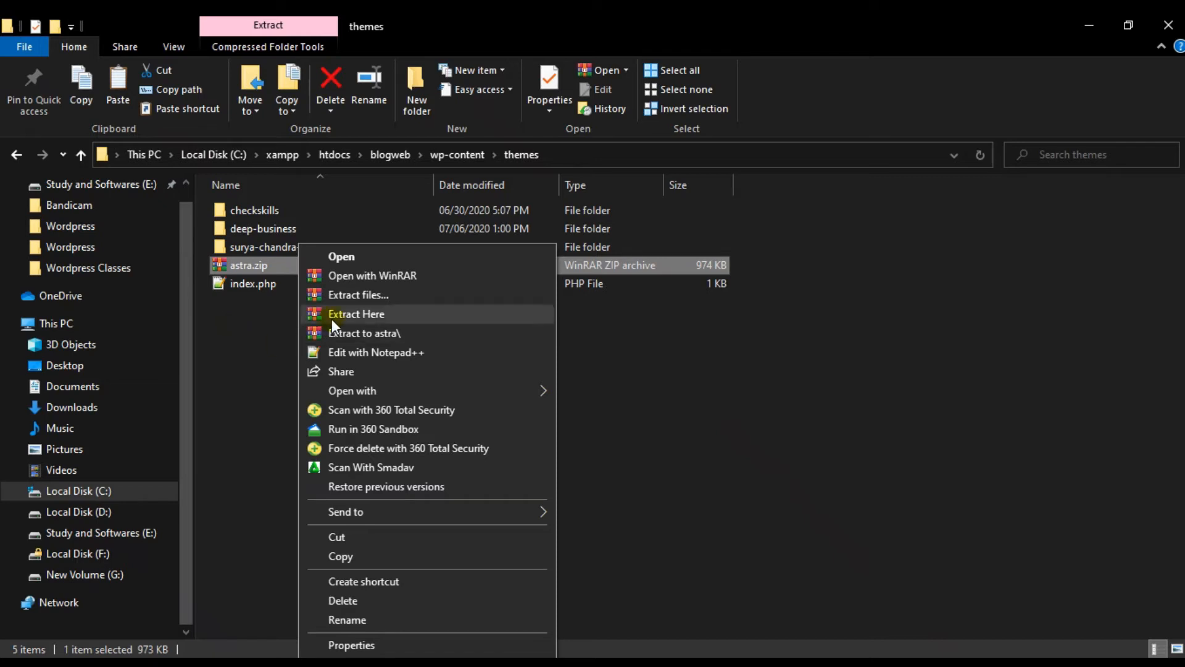
click(367, 313)
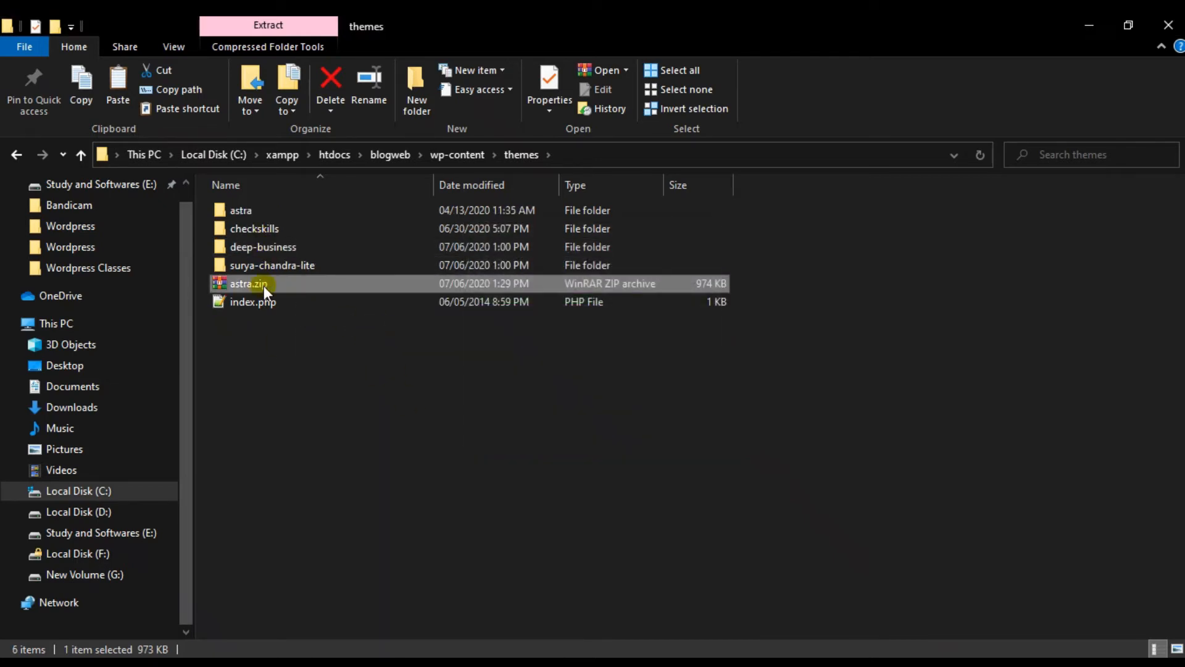
Inspect the contents of the extracted astra folder and return to the themes folder.
click(246, 213)
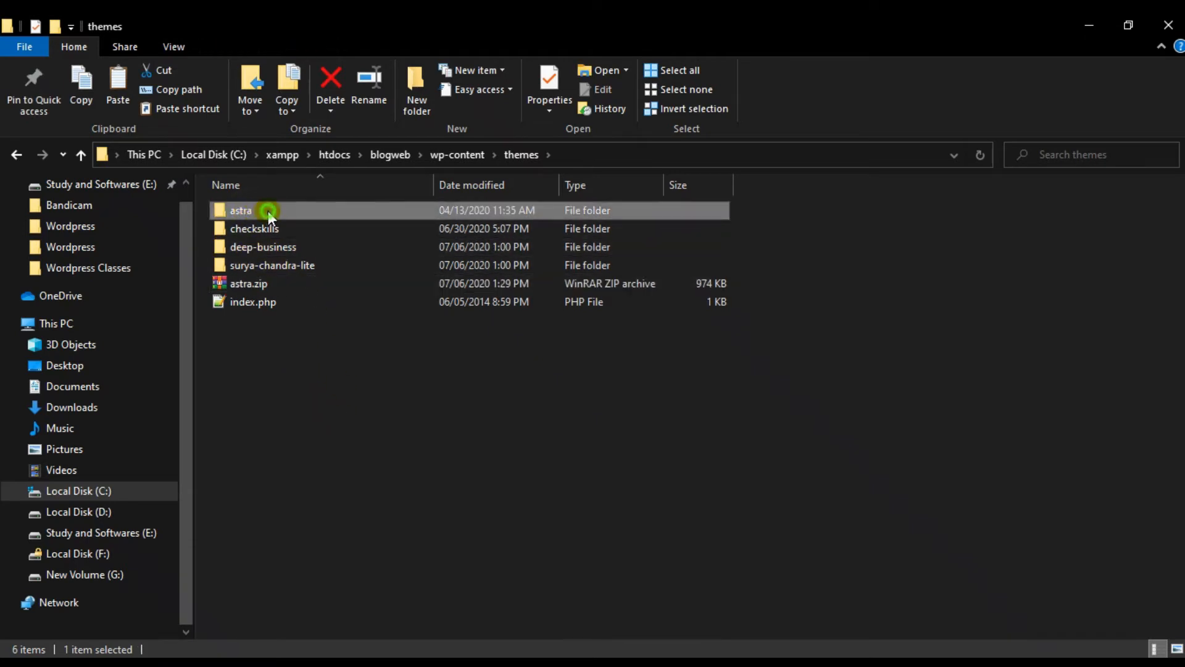
double_click(268, 212)
drag(257, 608, 251, 204)
click(942, 372)
key(BackSpace)
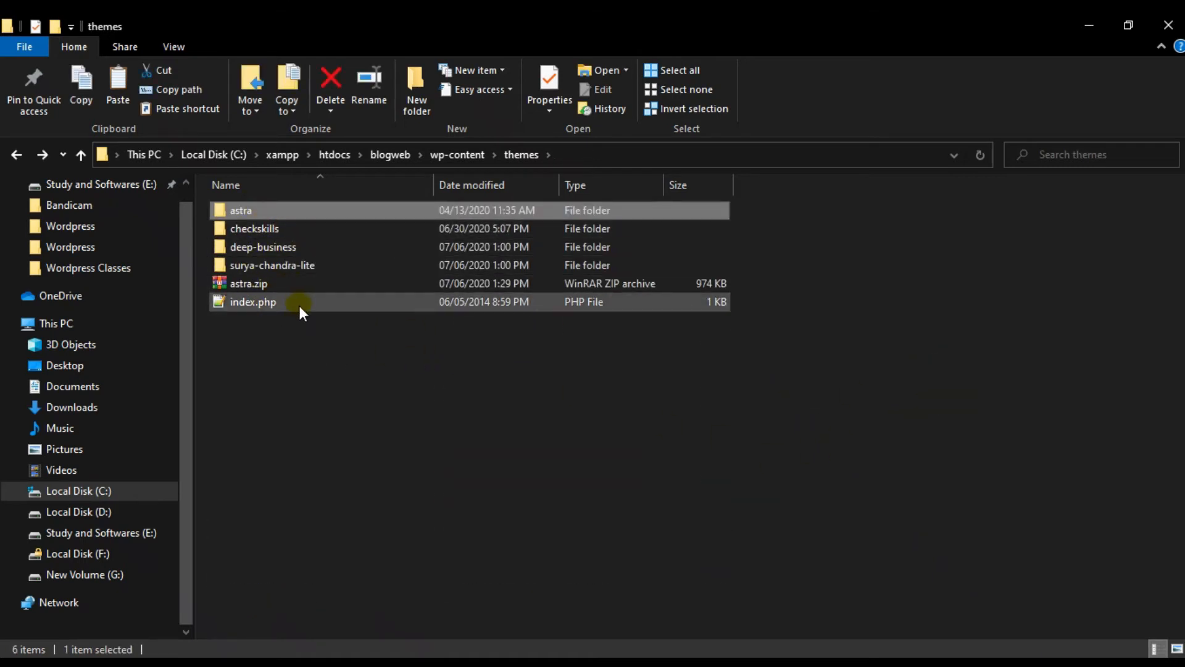
Switch to the browser and reload the WordPress themes page to look for the Astra theme.
key(alt+Tab)
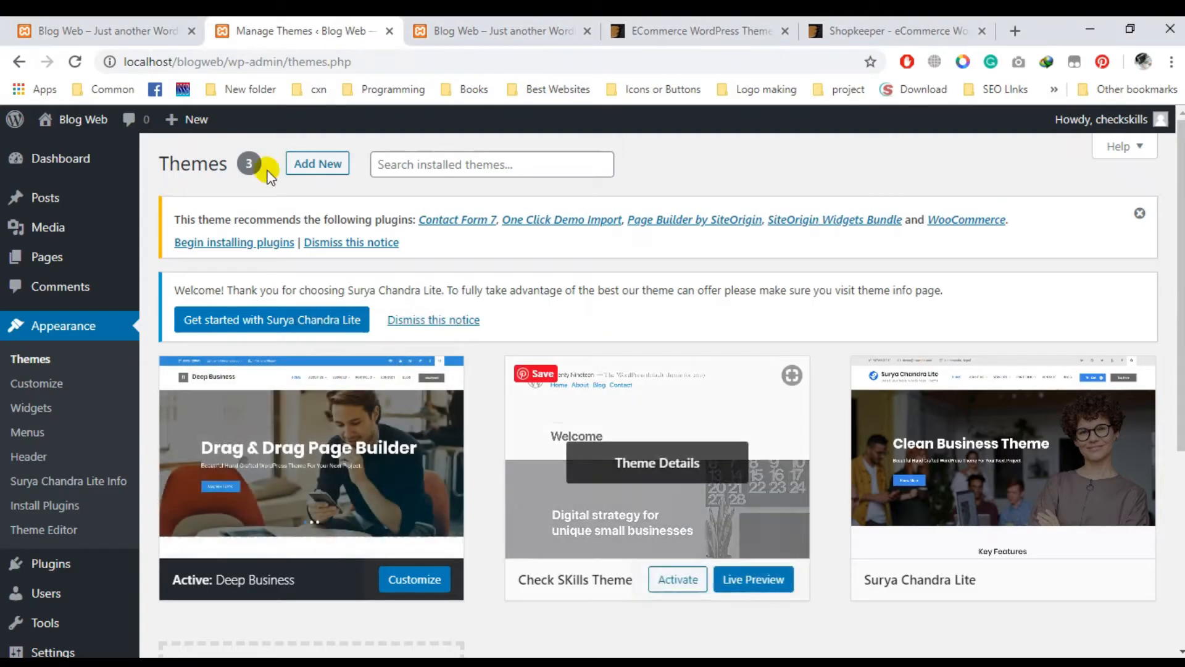
click(76, 67)
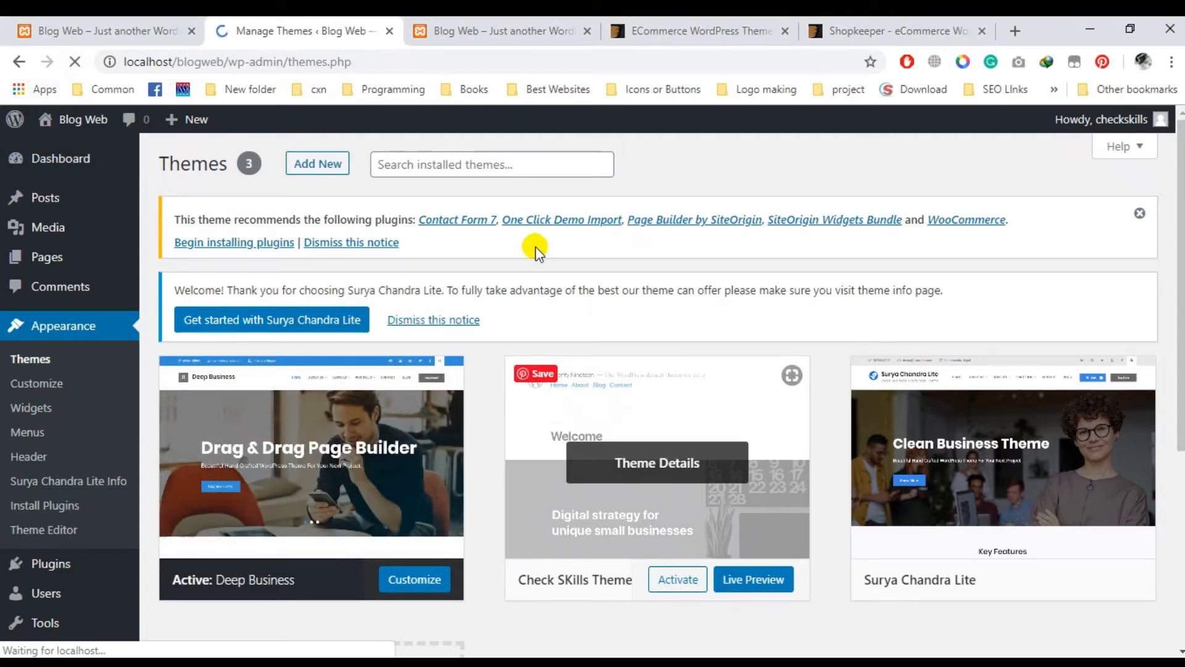
scroll(475, 383, down, 3)
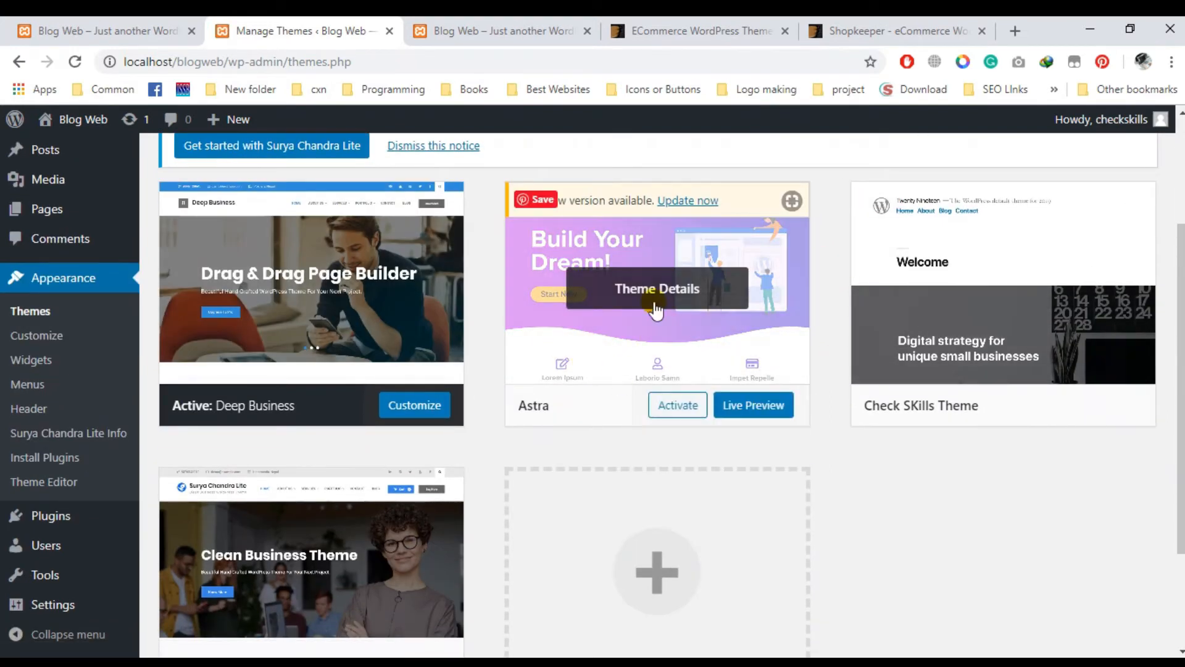
Compare the theme folders in File Explorer with the WordPress themes page, and view and close the Check SKills Theme details.
key(alt+Tab)
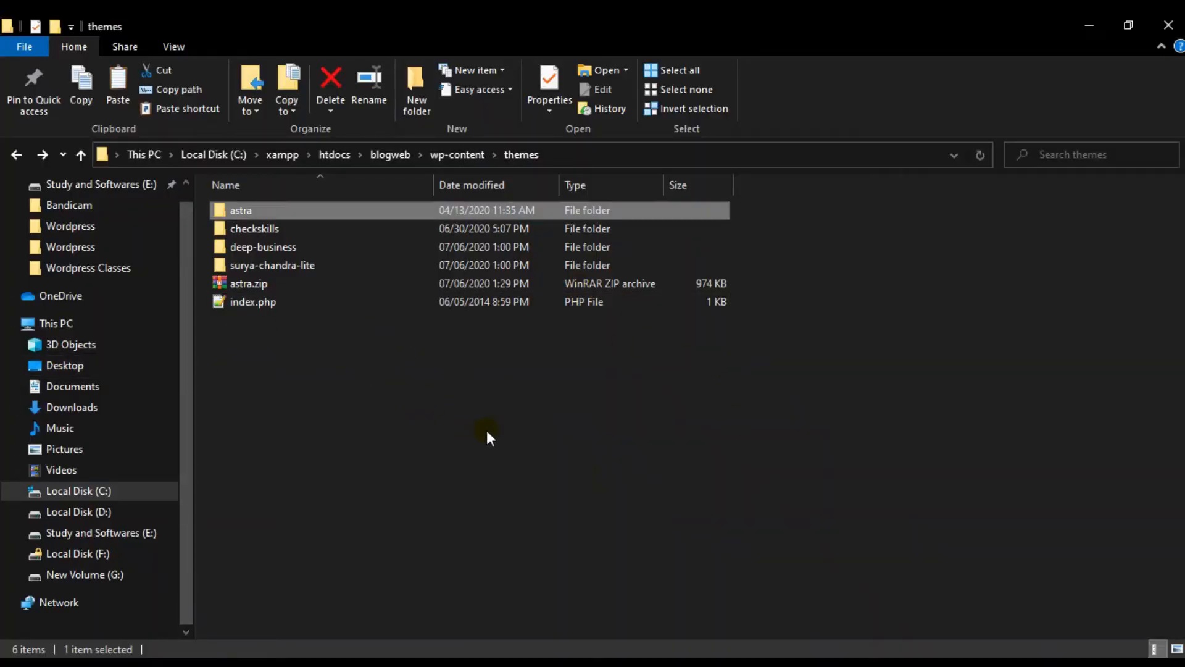
key(alt+Tab)
scroll(555, 469, down, 2)
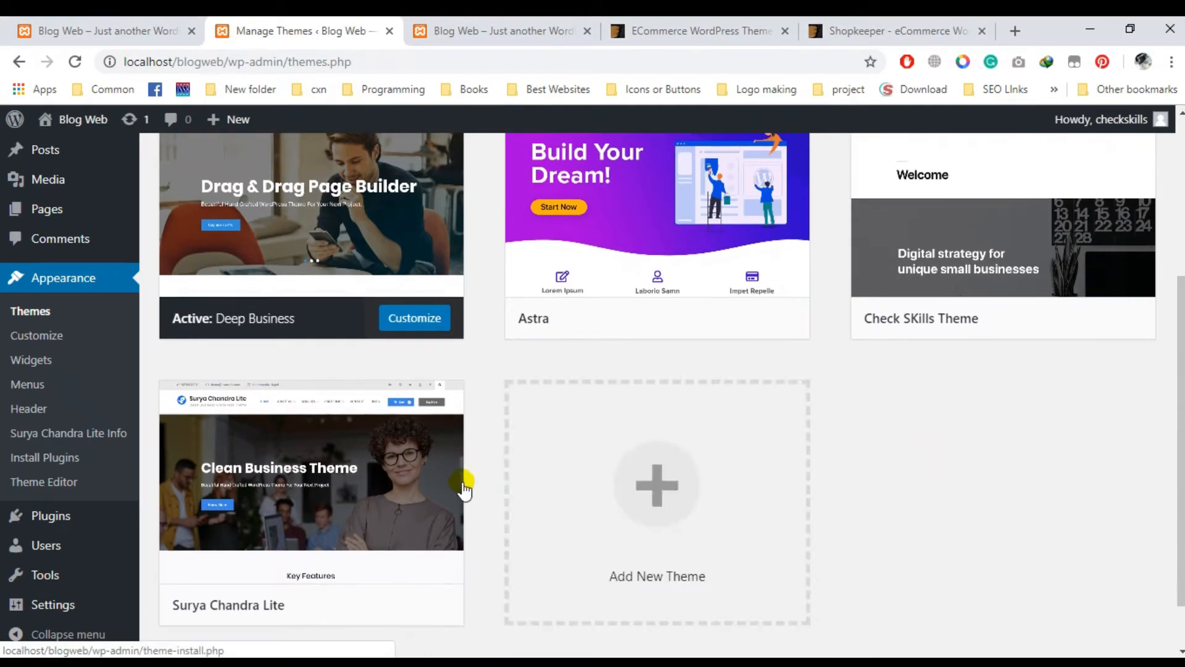
scroll(803, 432, up, 2)
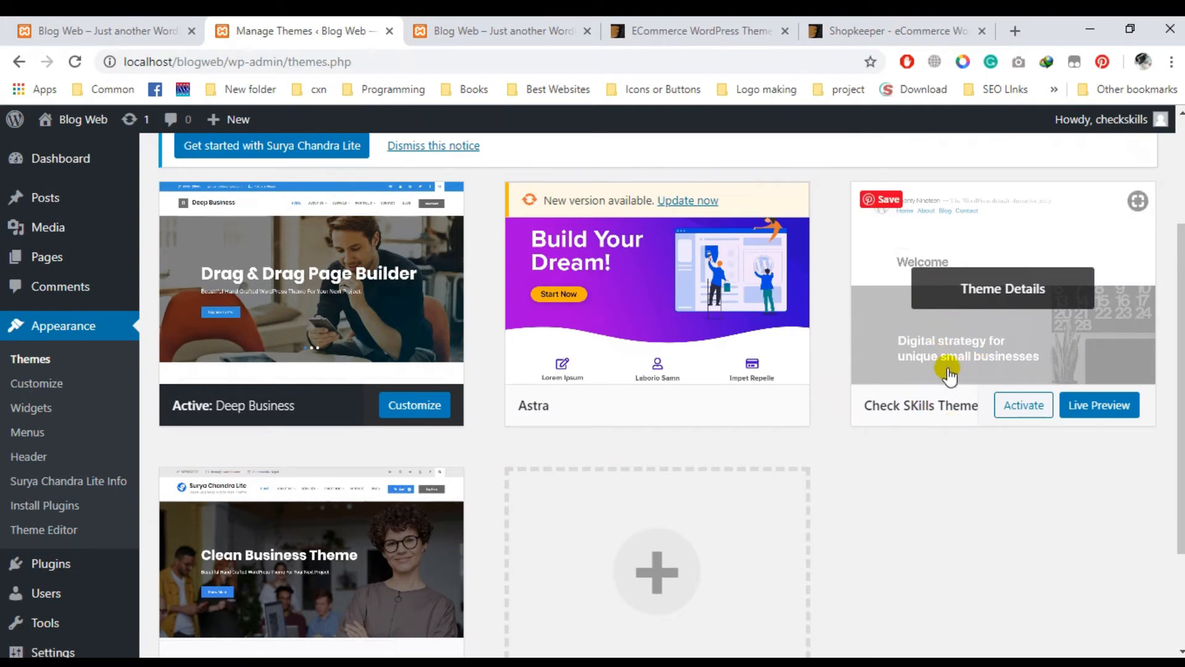
key(alt+Tab)
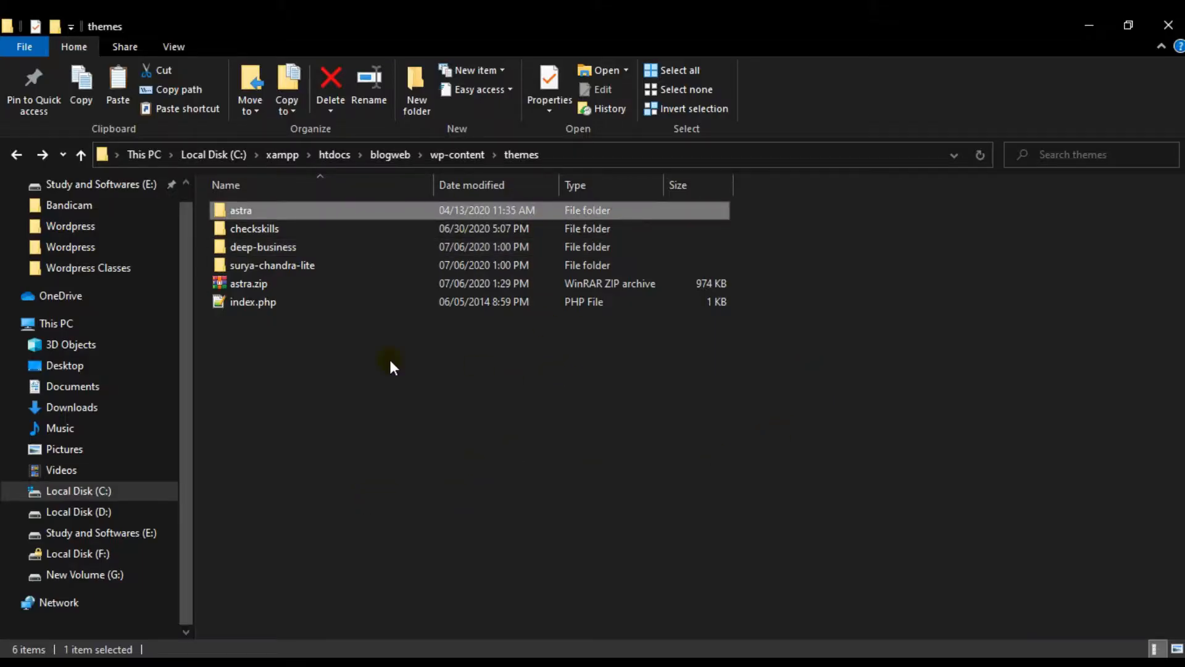
key(alt+Tab)
click(1066, 299)
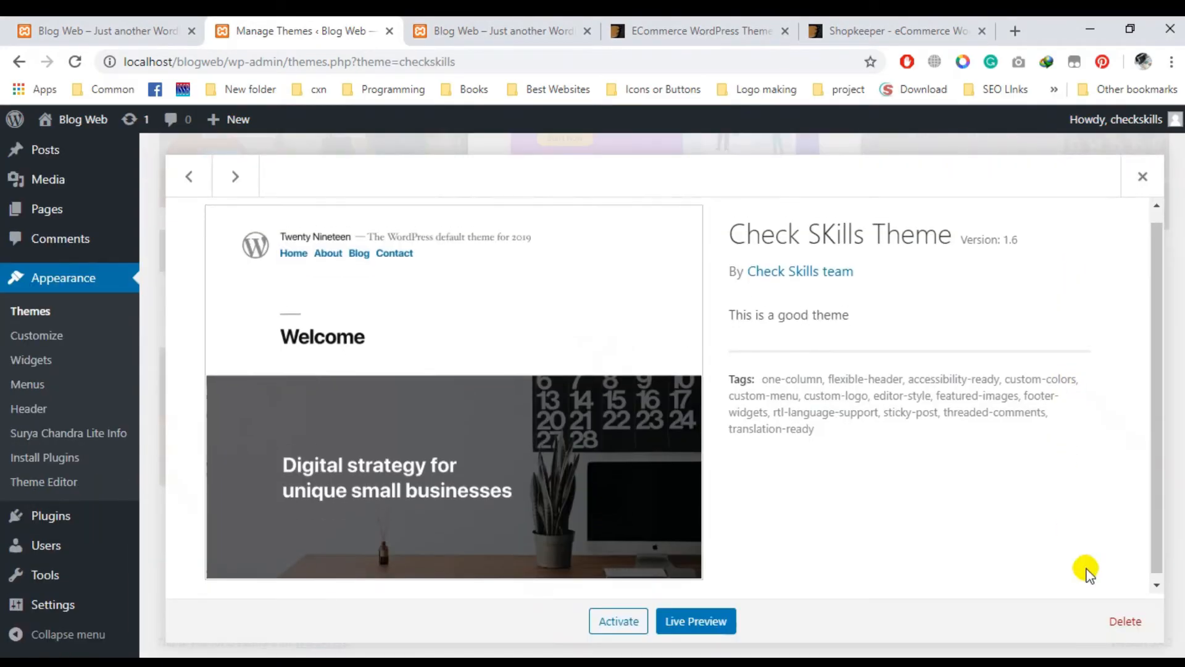
click(1143, 176)
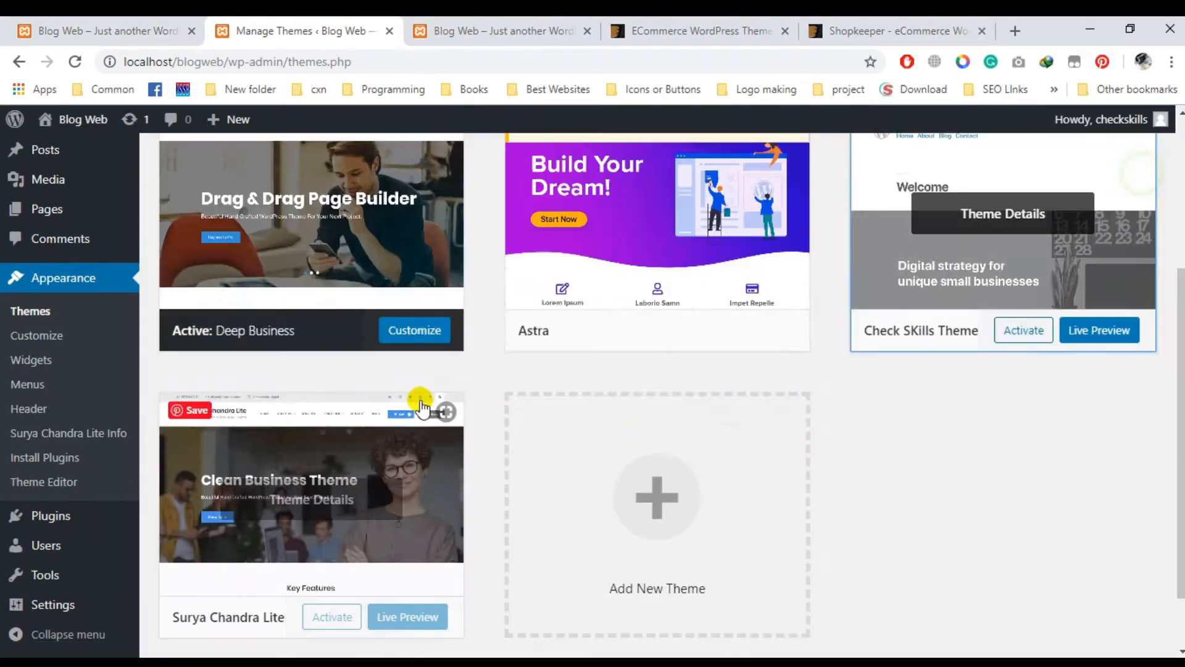
Switch to File Explorer and permanently delete the checkskills folder from the themes folder.
key(alt+Tab)
click(273, 231)
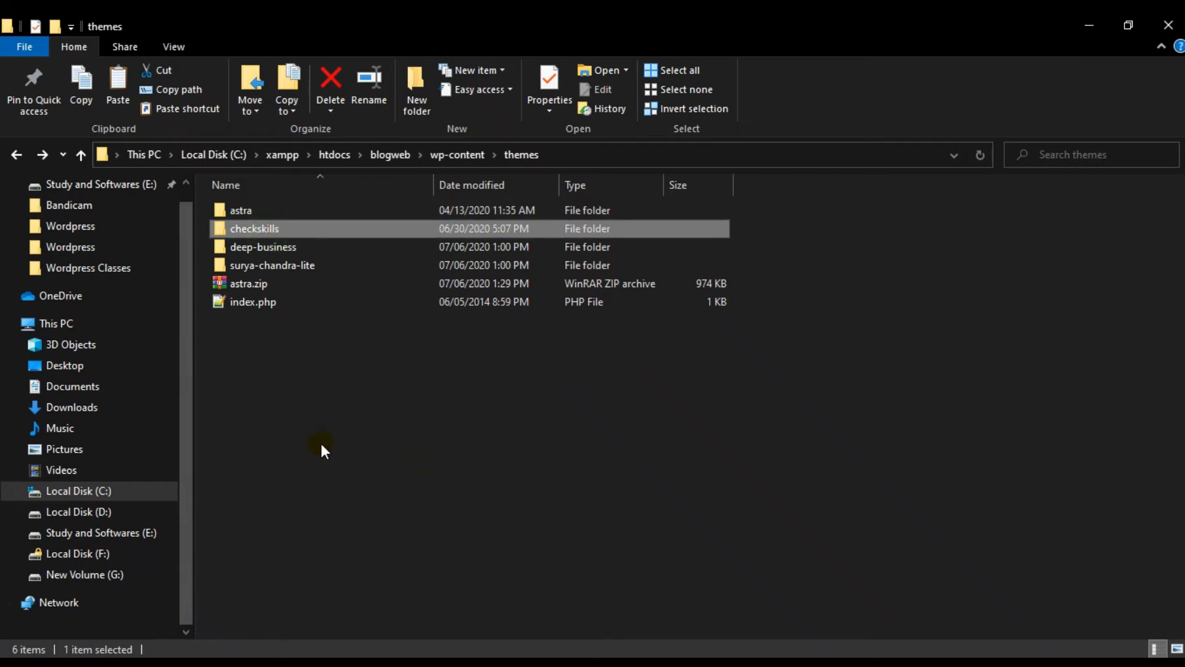
key(shift+Delete)
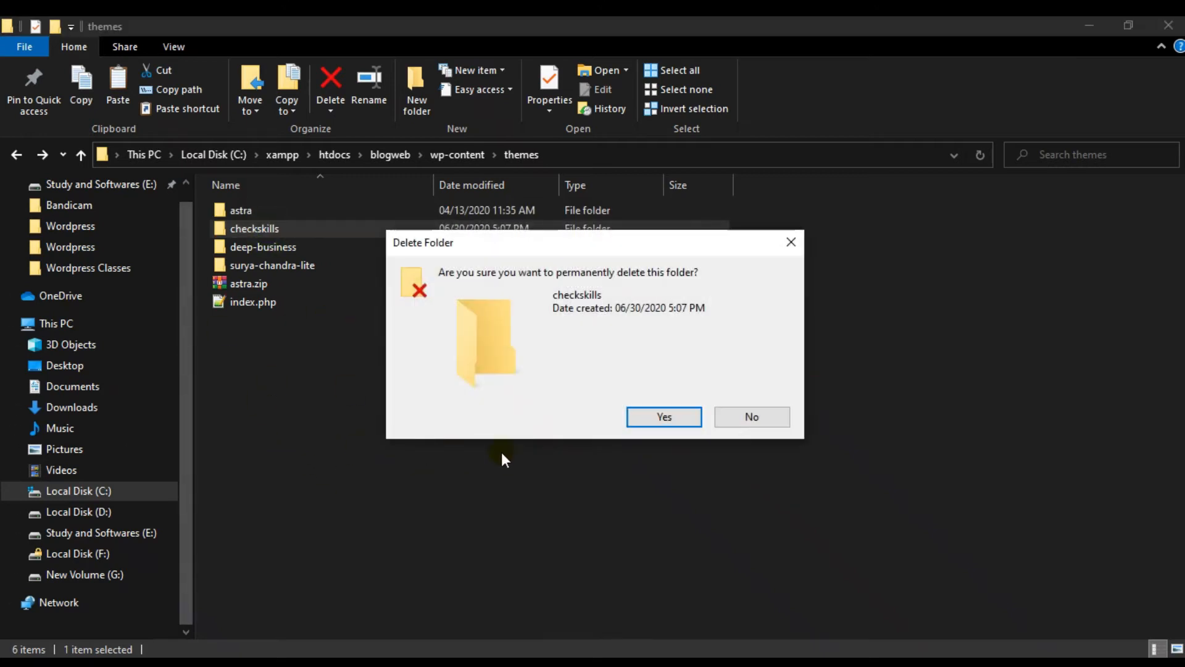
click(673, 419)
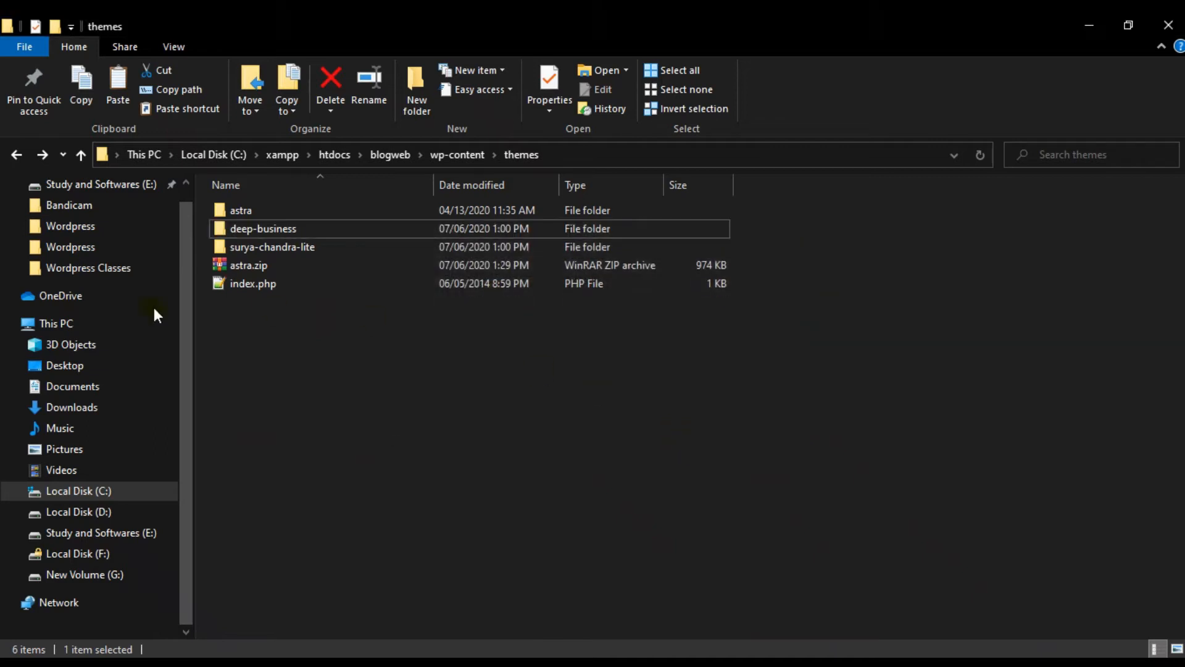
Reload the WordPress themes page in the browser to check the installed themes after deleting the checkskills folder.
key(alt+Tab)
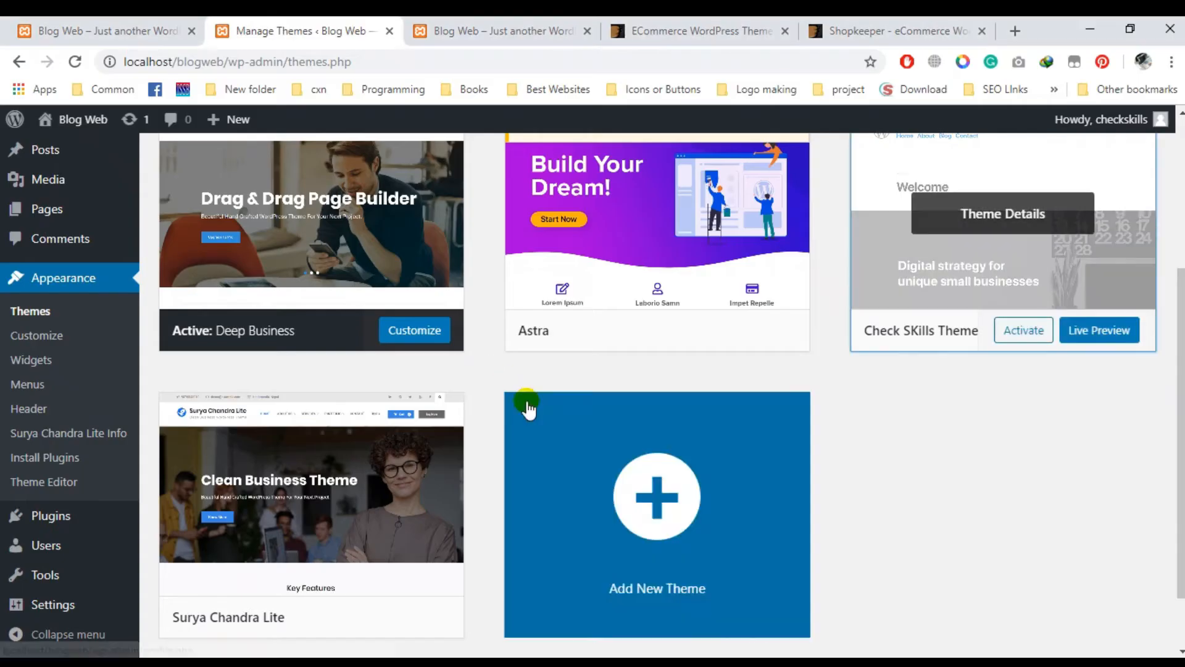
scroll(761, 522, up, 3)
click(74, 62)
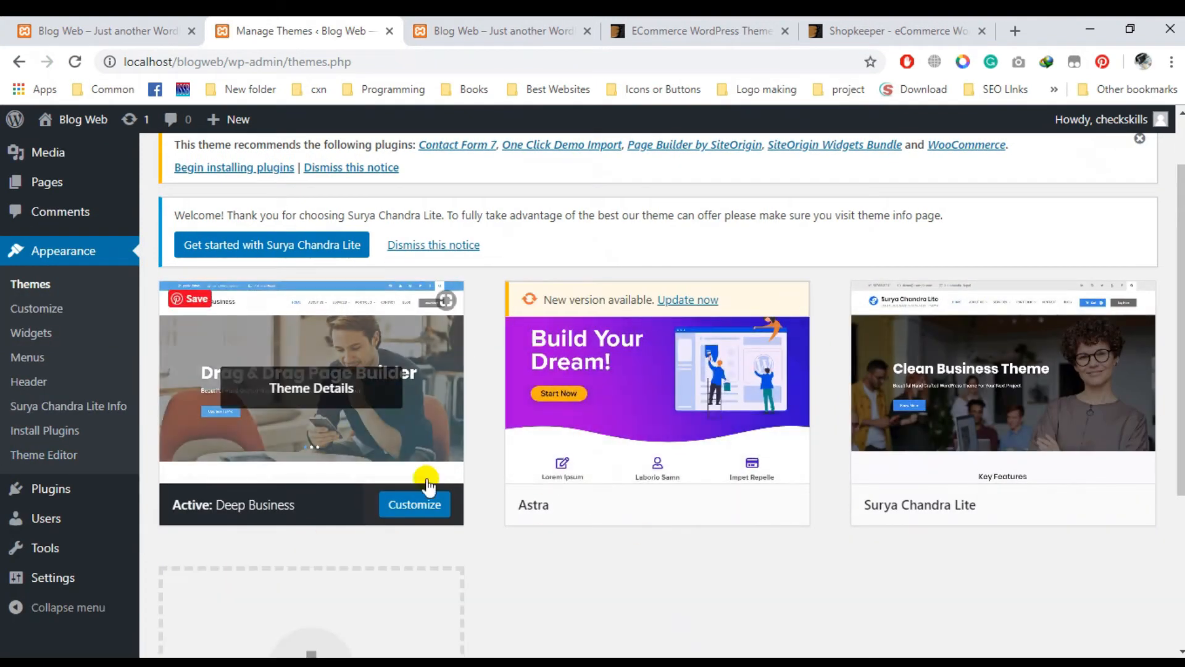
mouse_move(873, 471)
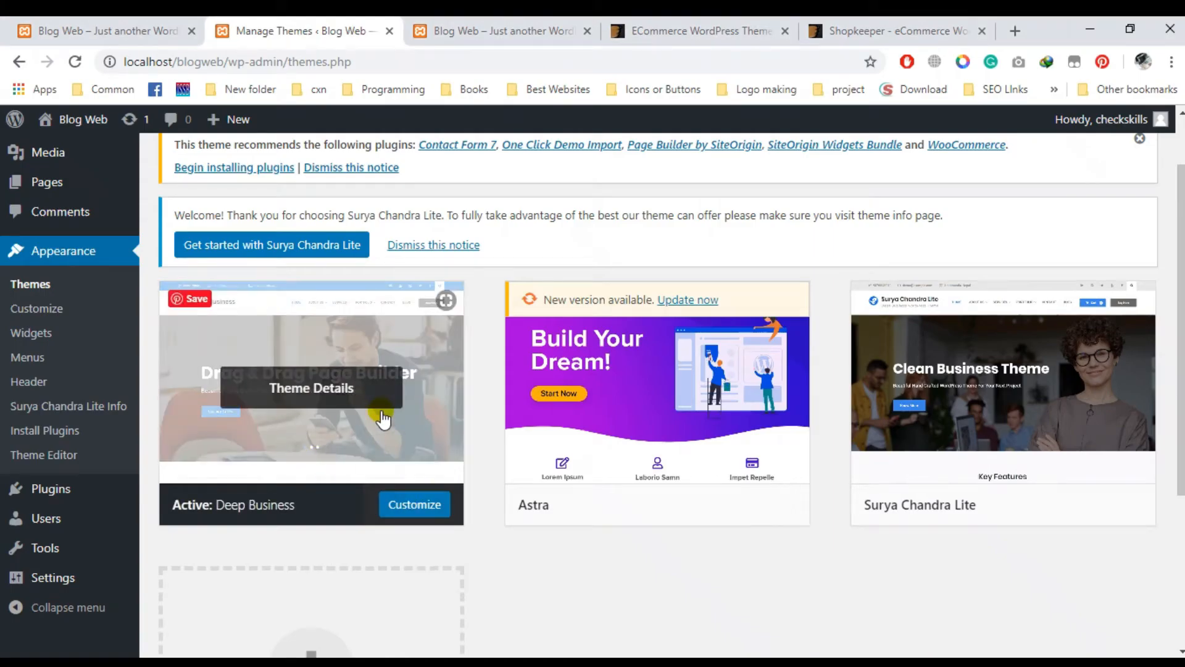
Compare the deep-business folder name in File Explorer with the themes listed on the WordPress themes page, leaving the name unedited.
key(alt+Tab)
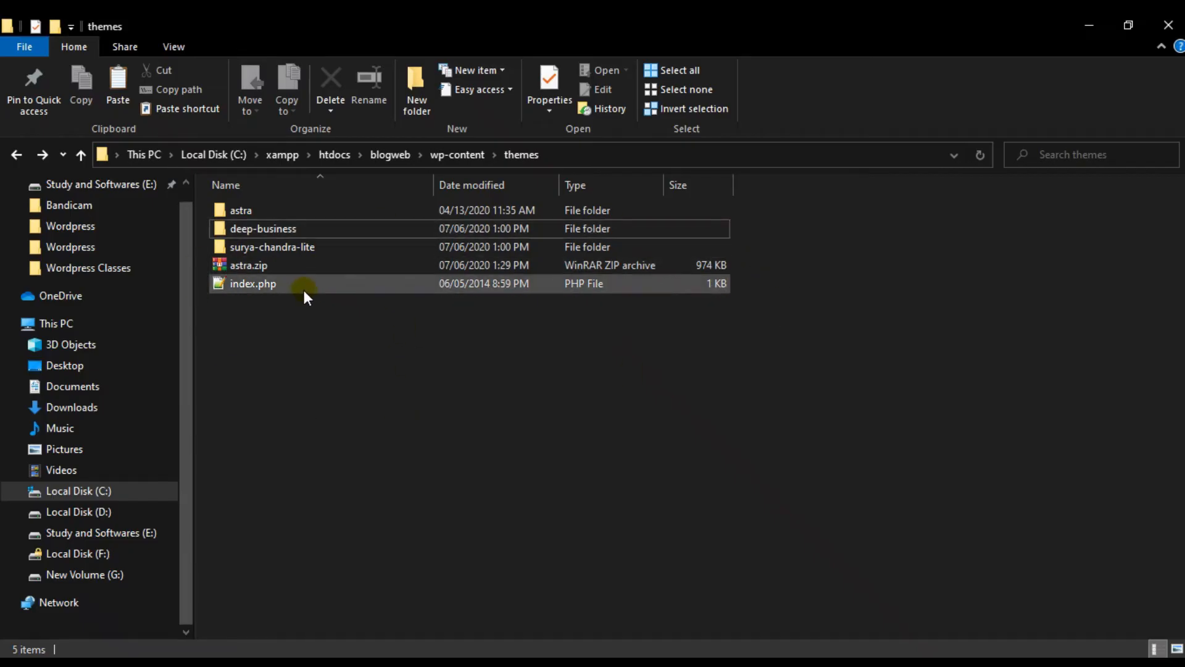
click(285, 227)
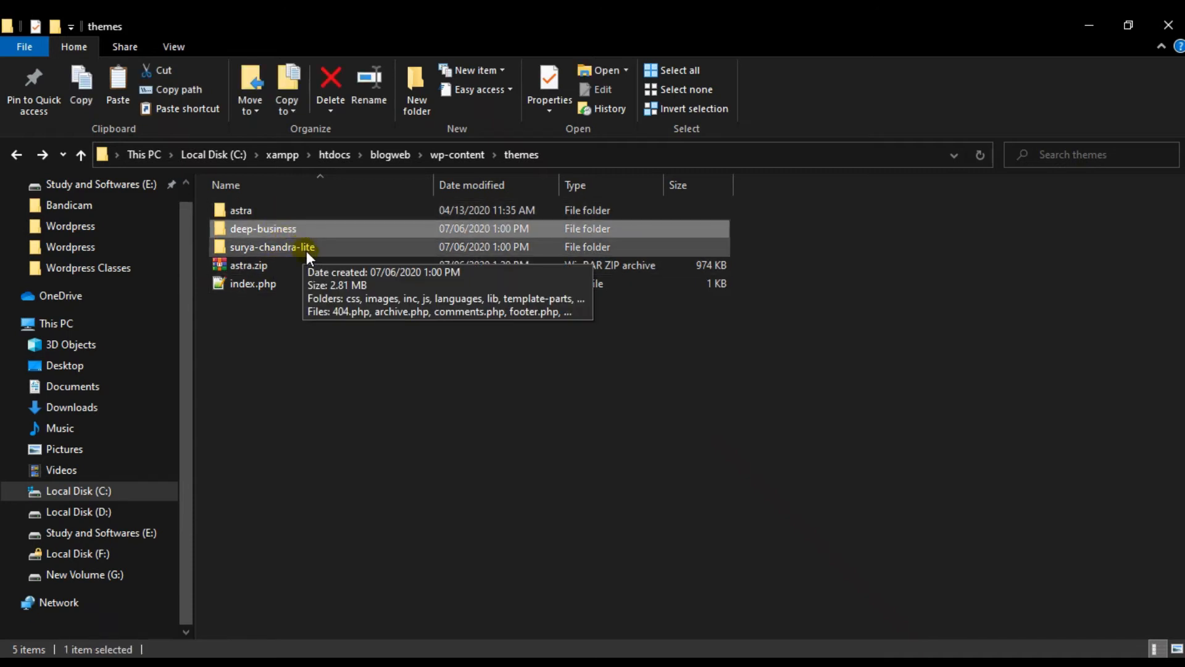
key(F2)
click(311, 229)
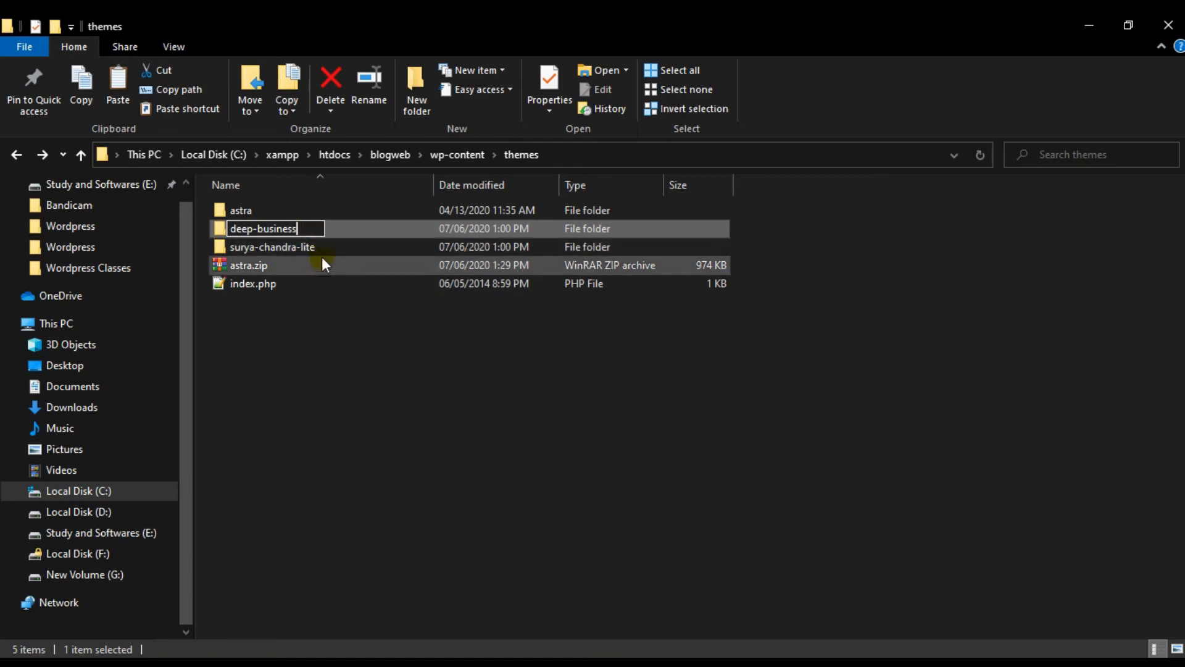
key(alt+Tab)
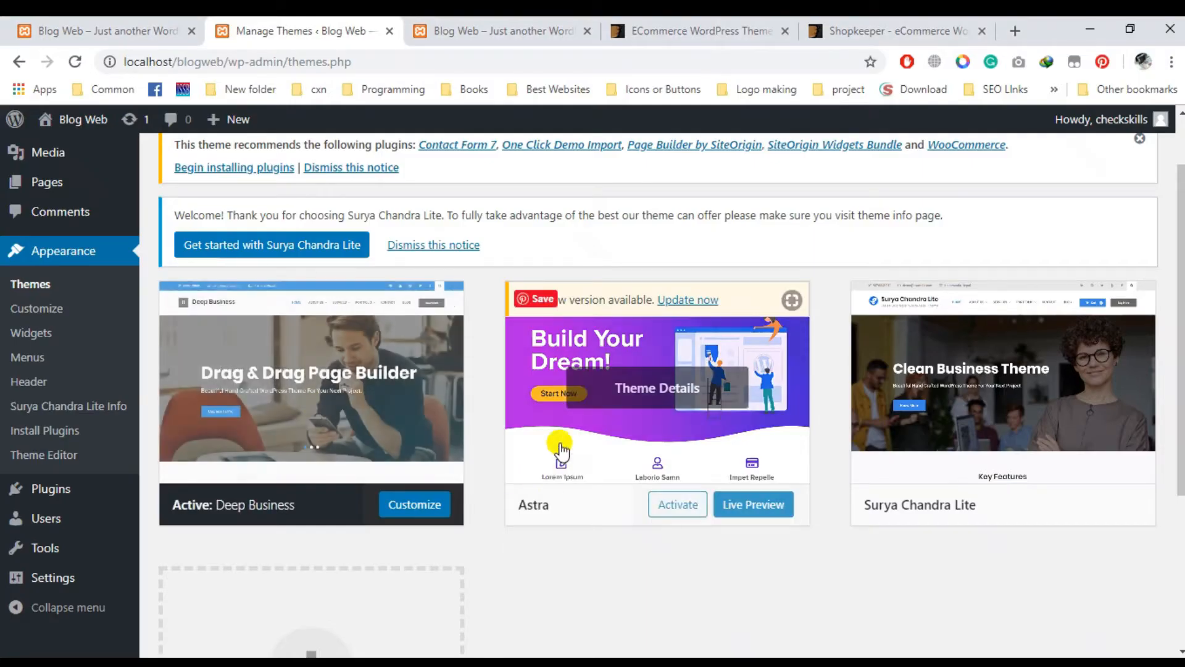
key(alt+Tab)
key(alt+Tab)
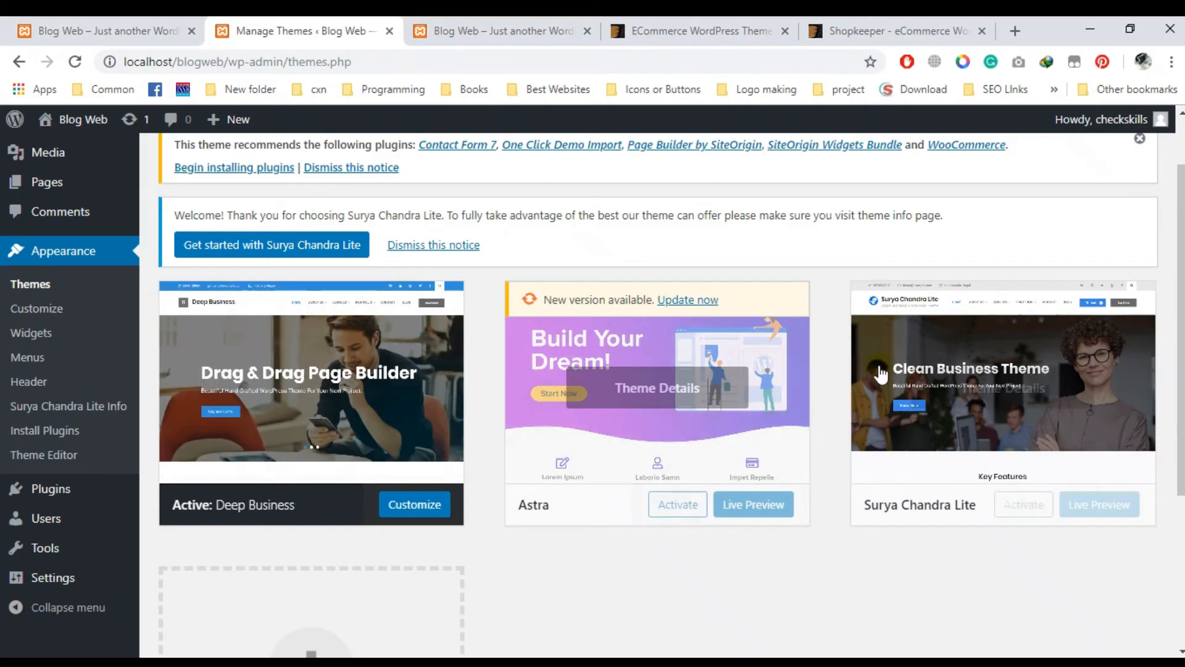
key(alt+Tab)
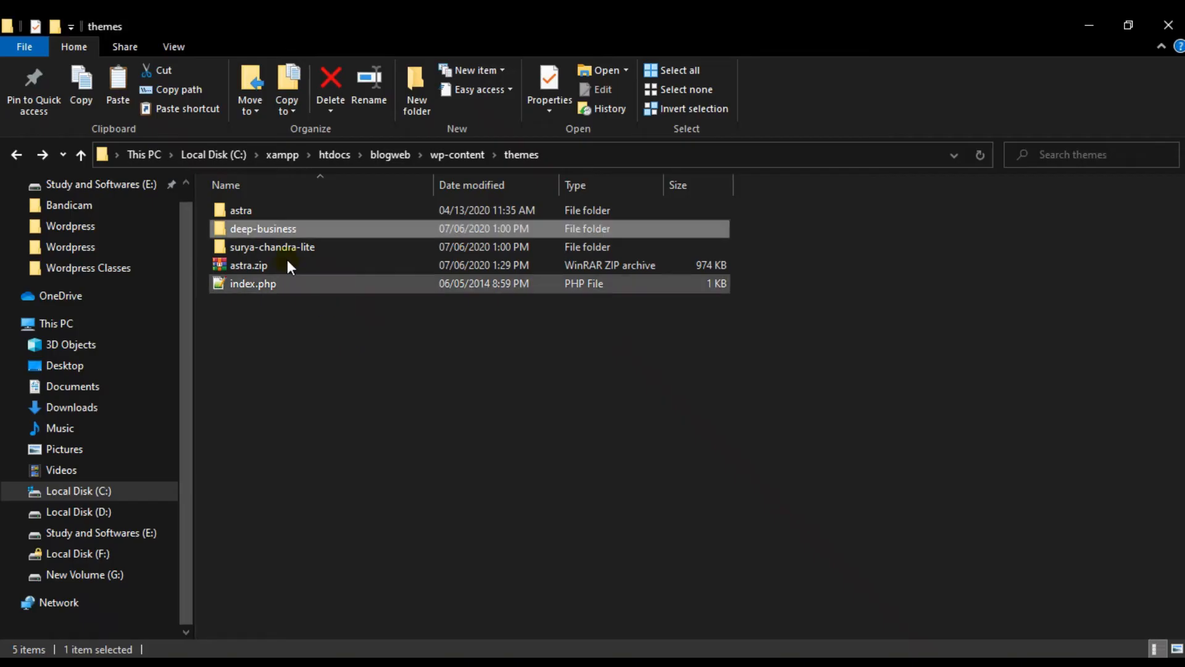
key(alt+Tab)
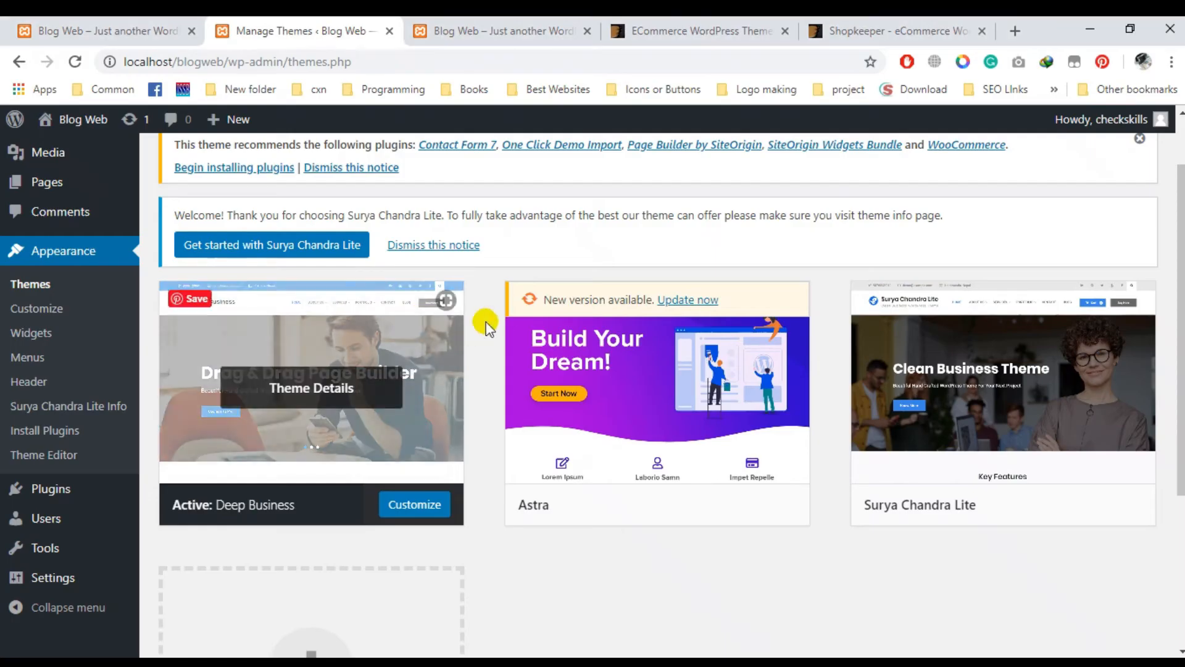
View the page source of the Blog Web home page and search it for "theme".
click(477, 36)
right_click(477, 210)
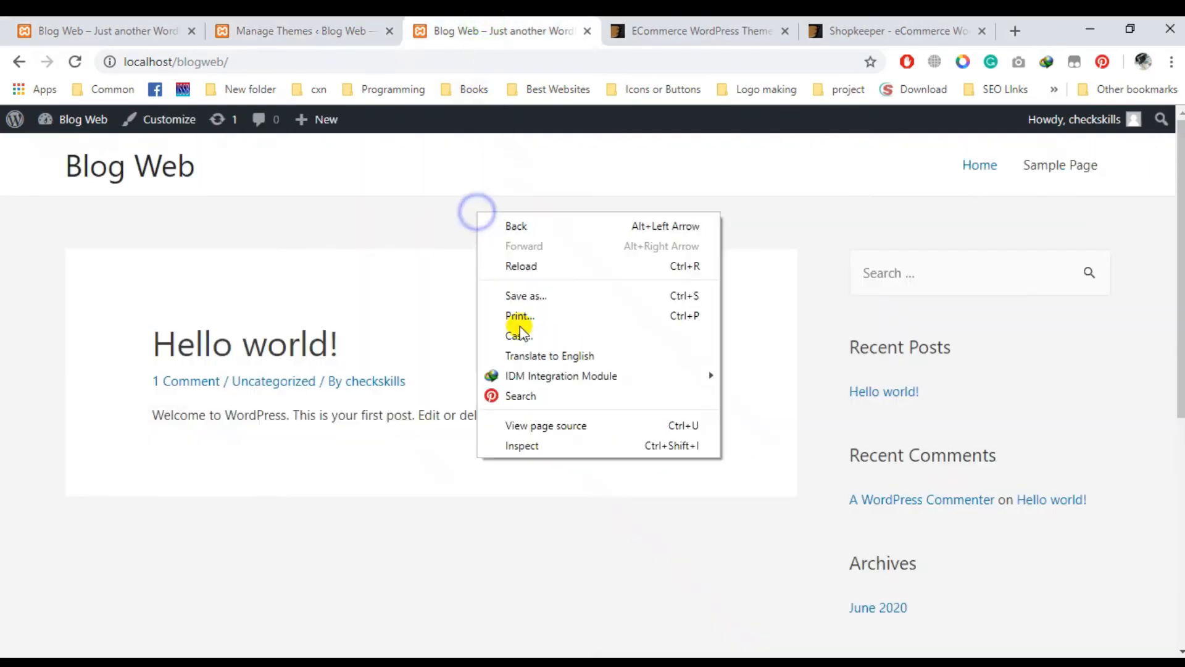
click(584, 429)
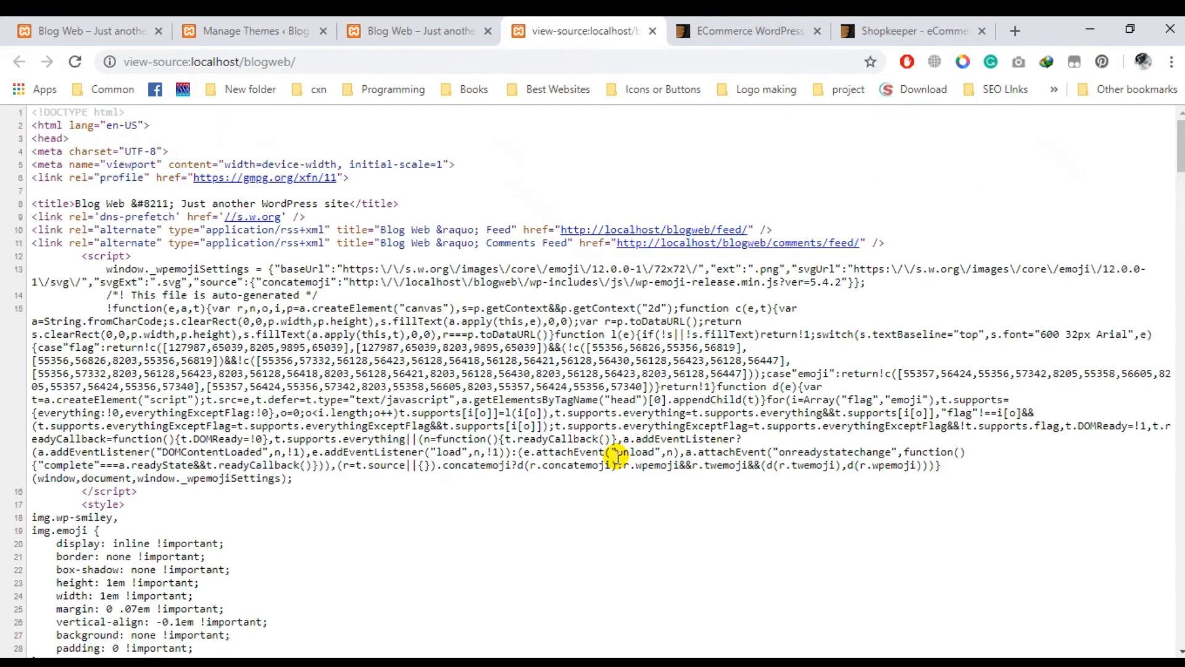
scroll(697, 432, down, 4)
scroll(698, 432, up, 3)
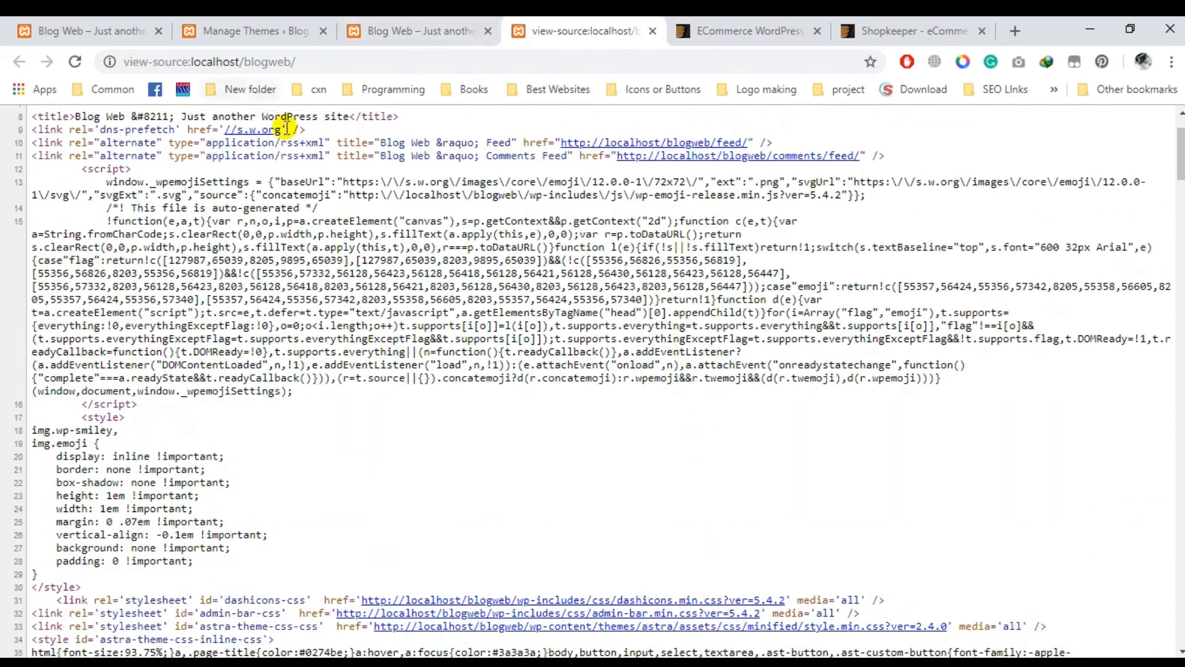
scroll(834, 479, down, 10)
scroll(831, 492, down, 6)
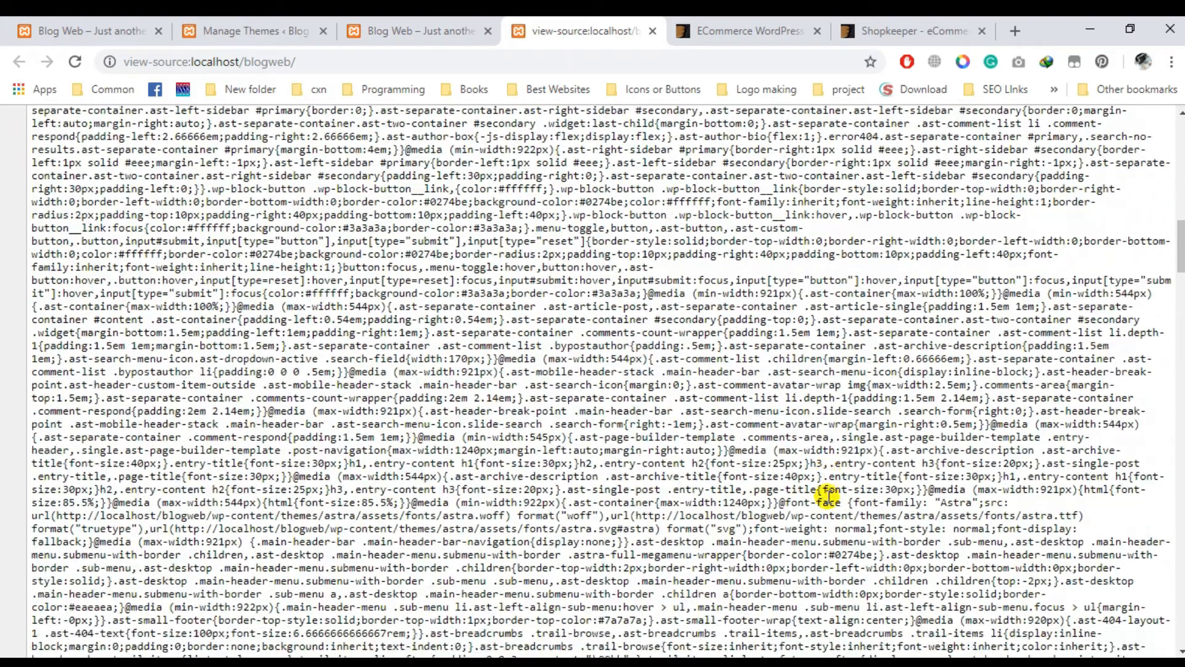
scroll(830, 492, up, 9)
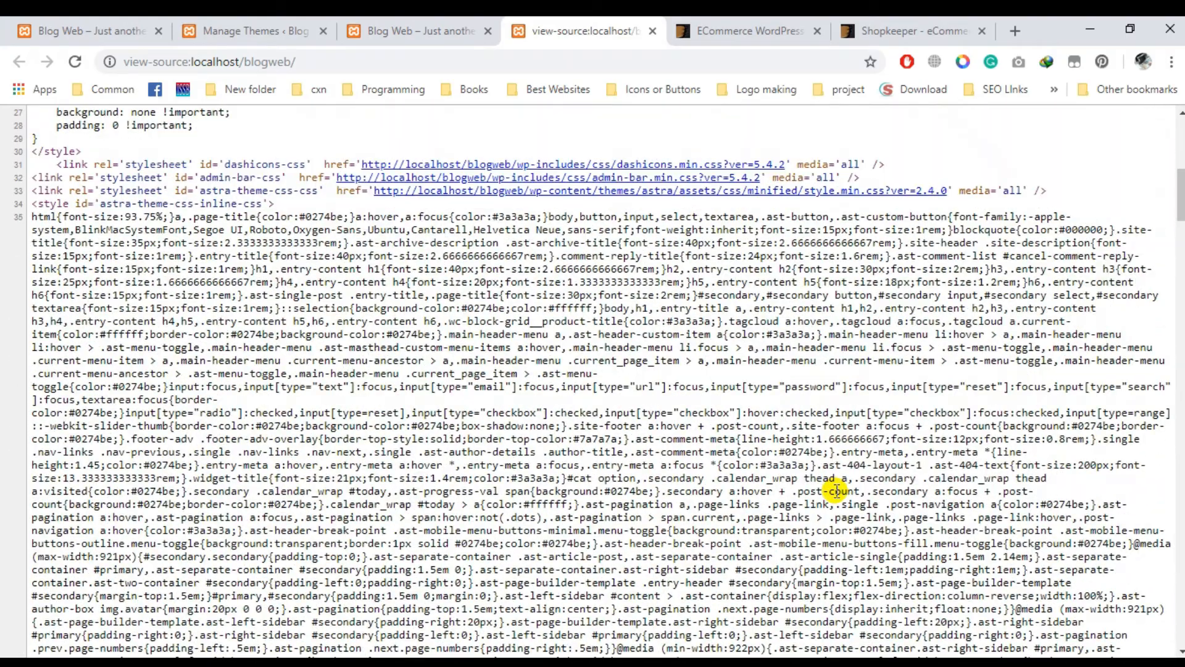
key(ctrl+f)
text(theme)
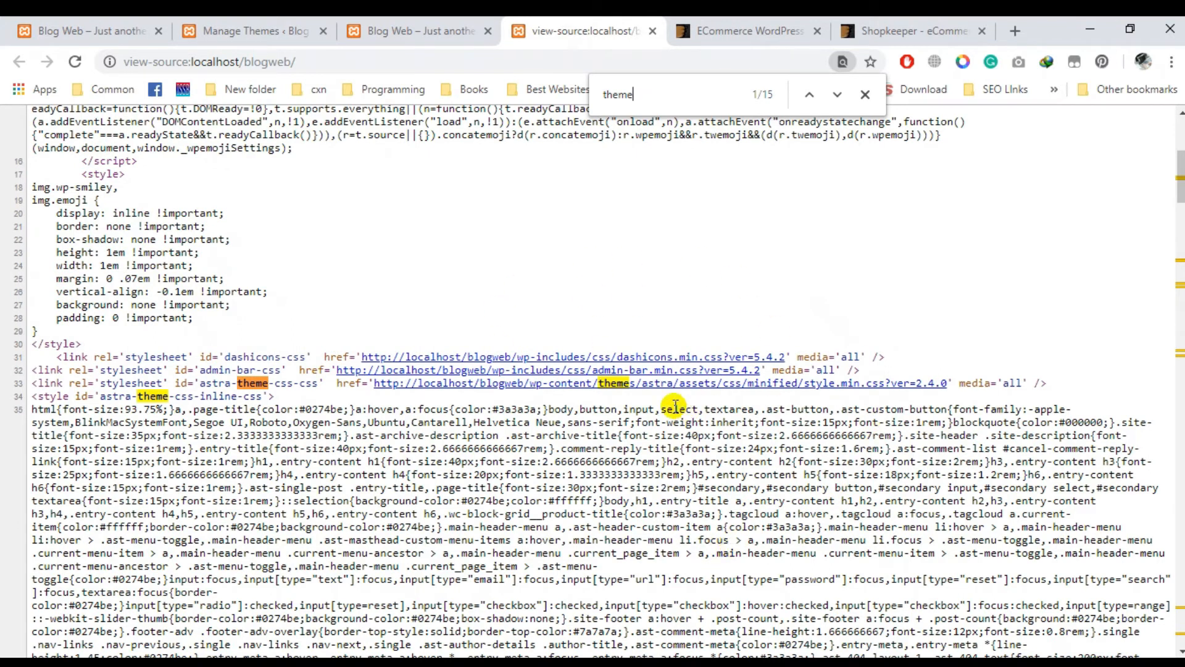
Reload the Blog Web home page and its page source, and search the source for "theme".
click(444, 30)
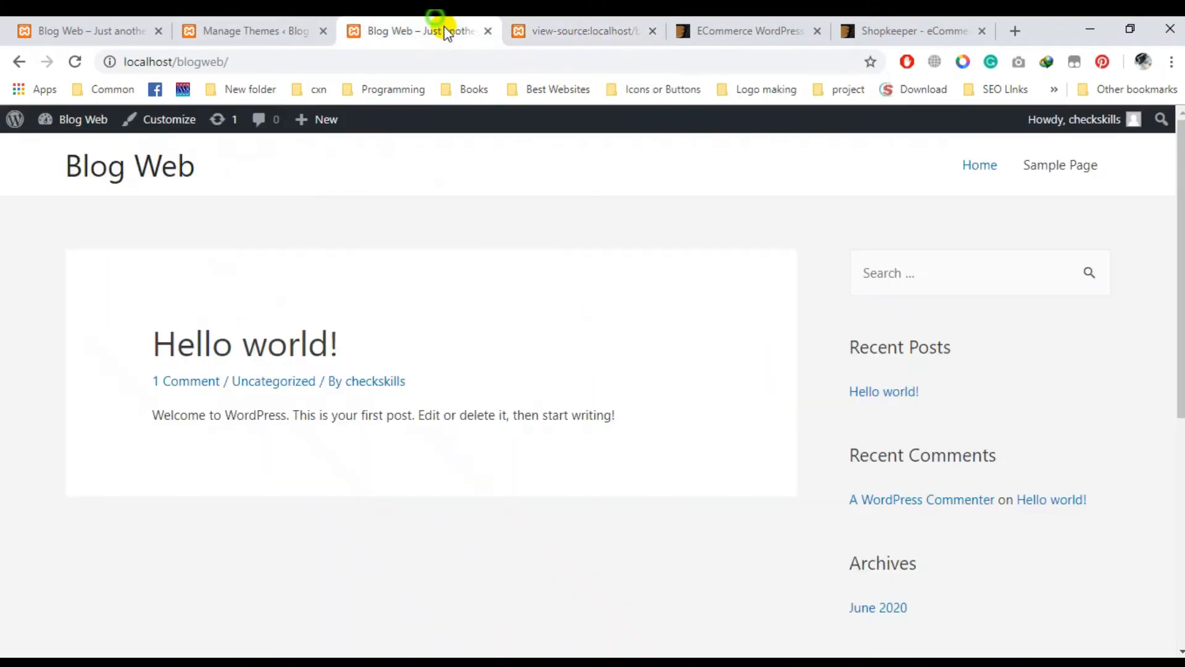
click(74, 62)
click(571, 29)
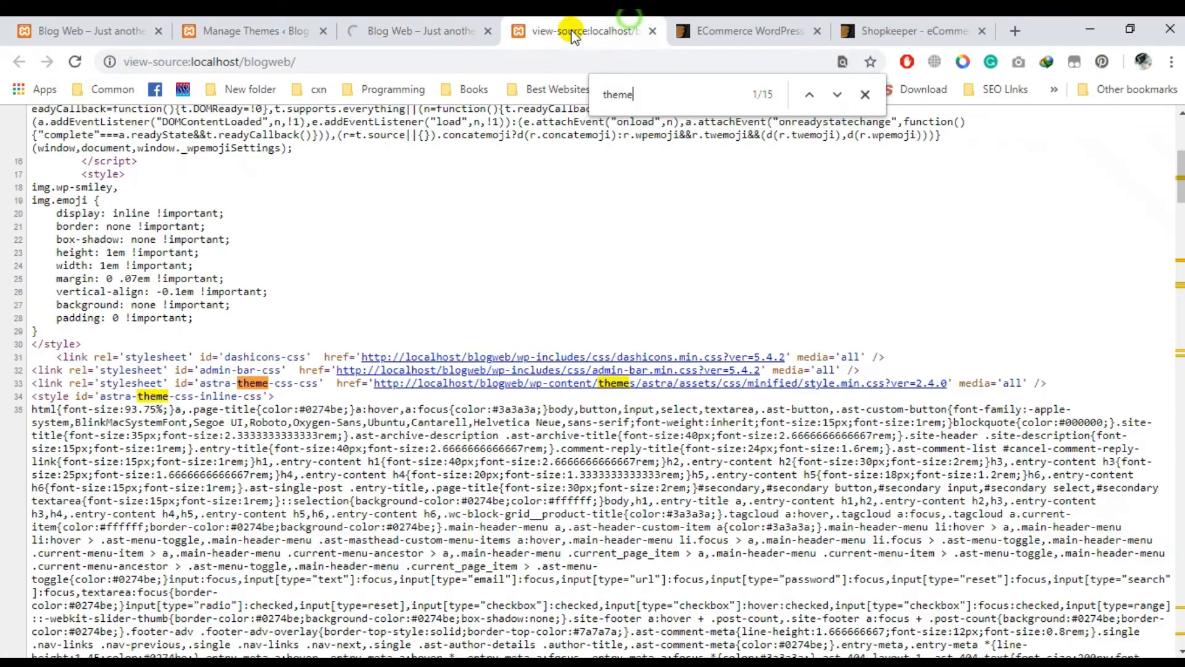
click(69, 63)
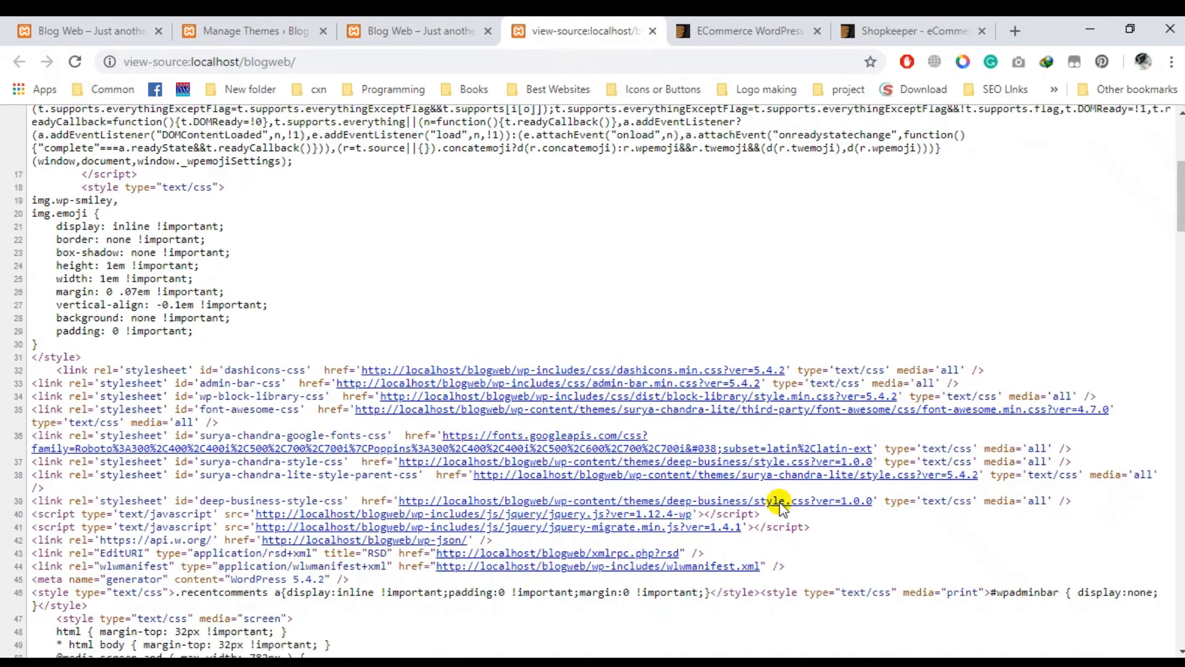
key(ctrl+f)
text(the)
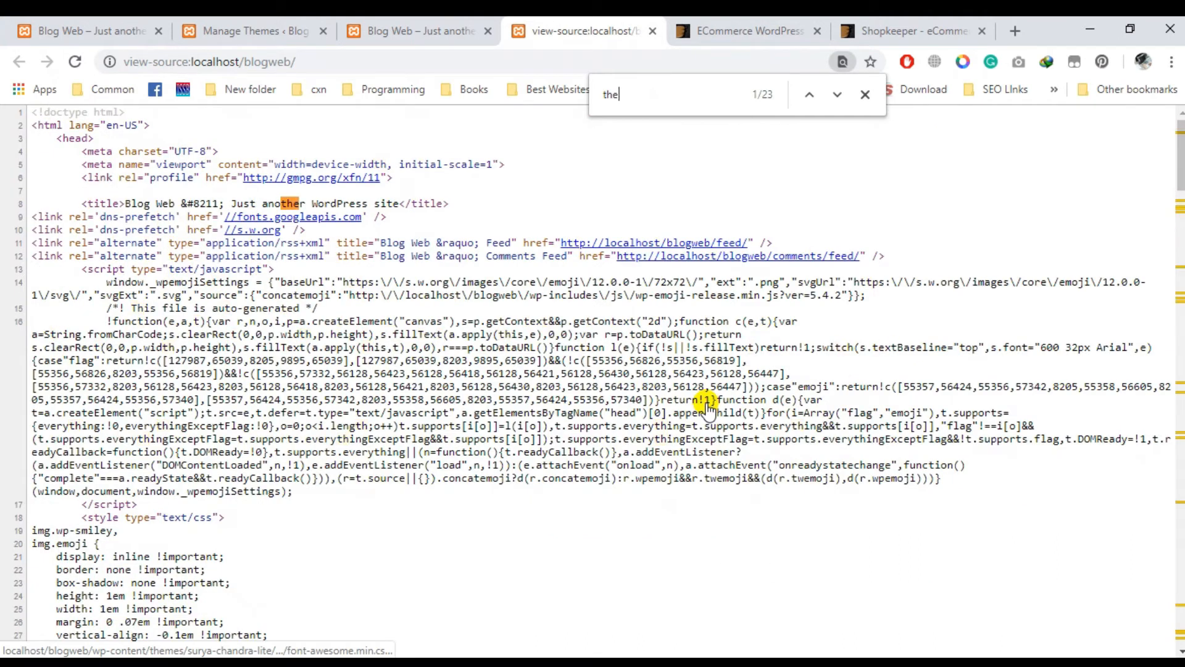
text(me)
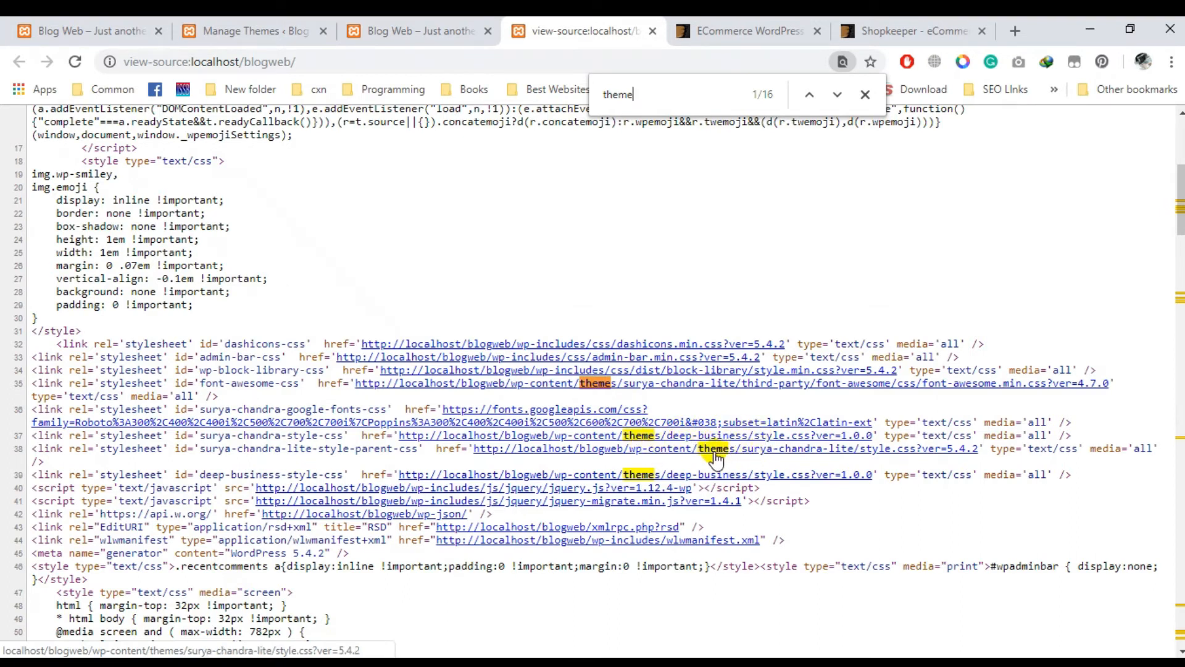
Switch to File Explorer and rename the deep-business theme folder to deep-business1.
key(alt+Tab)
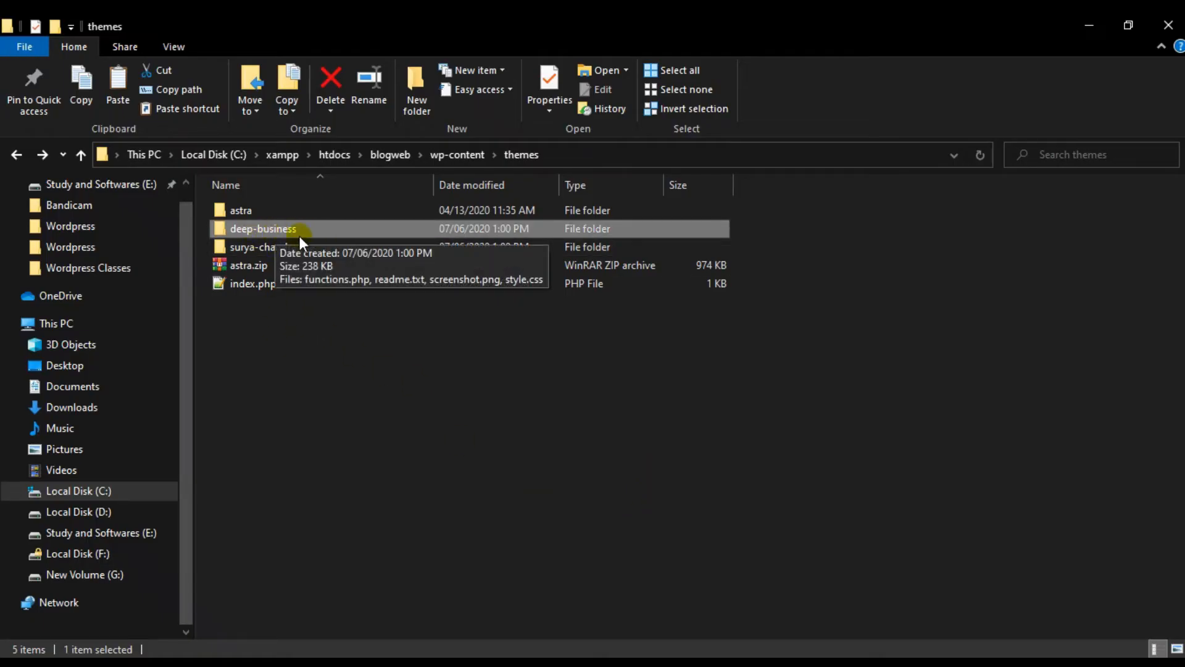
key(F2)
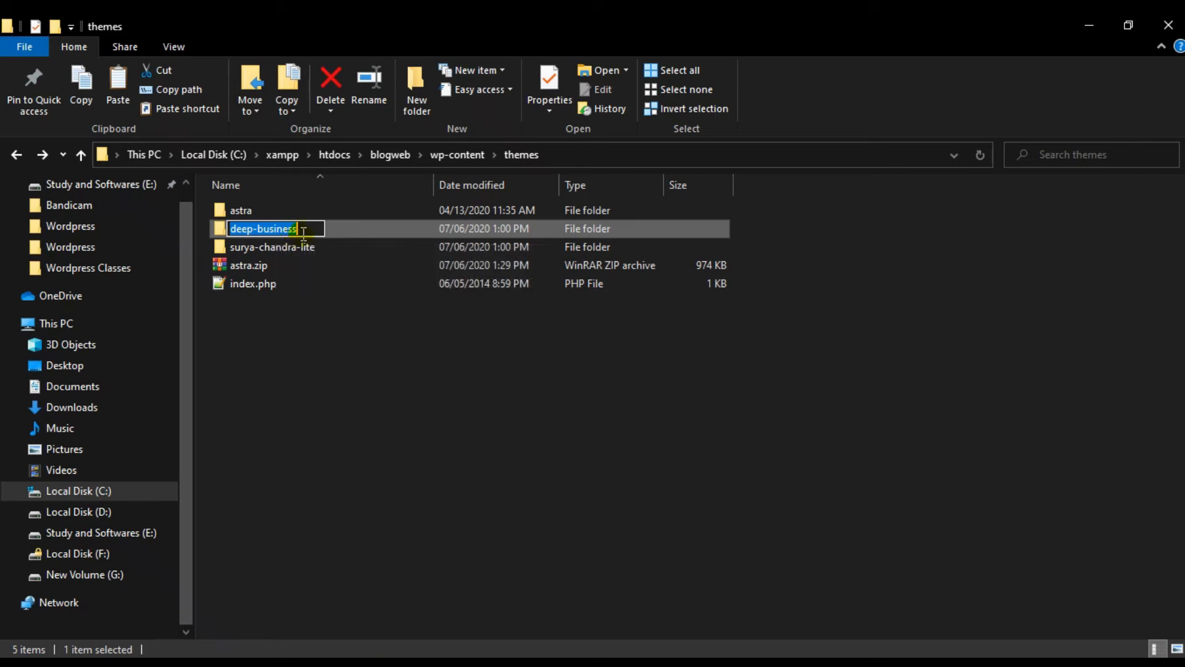
key(Right)
text(1)
click(347, 387)
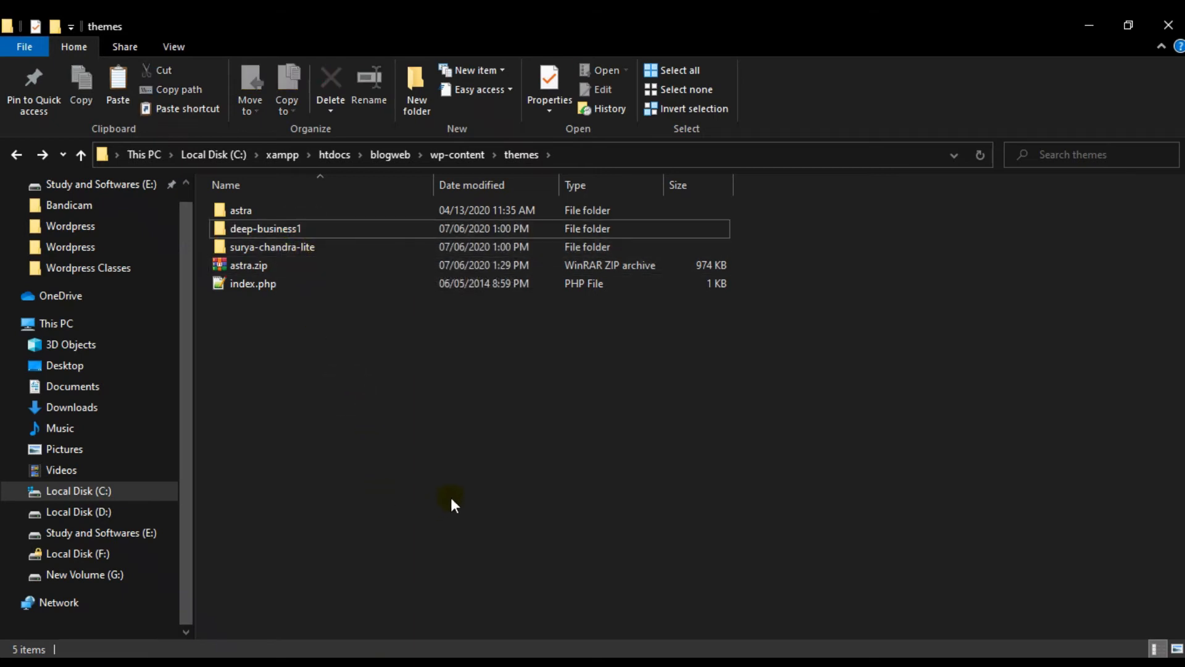
Switch to the browser, reload the WordPress themes page and highlight the theme file path in the error text.
key(alt+Tab)
click(312, 25)
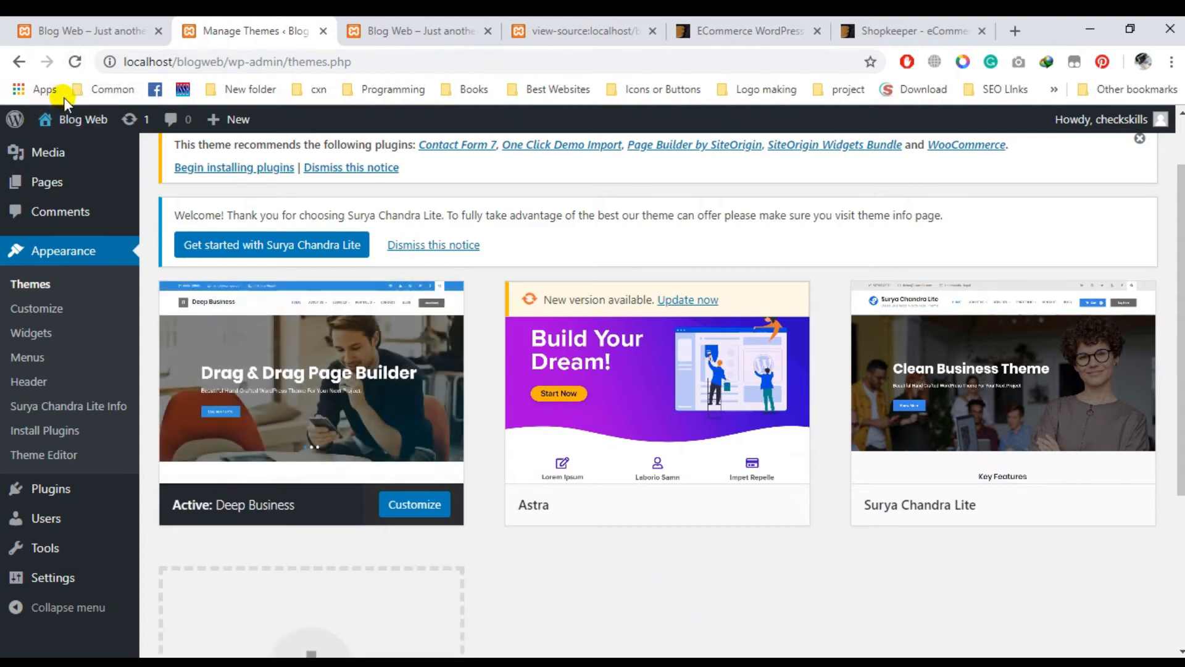
click(74, 61)
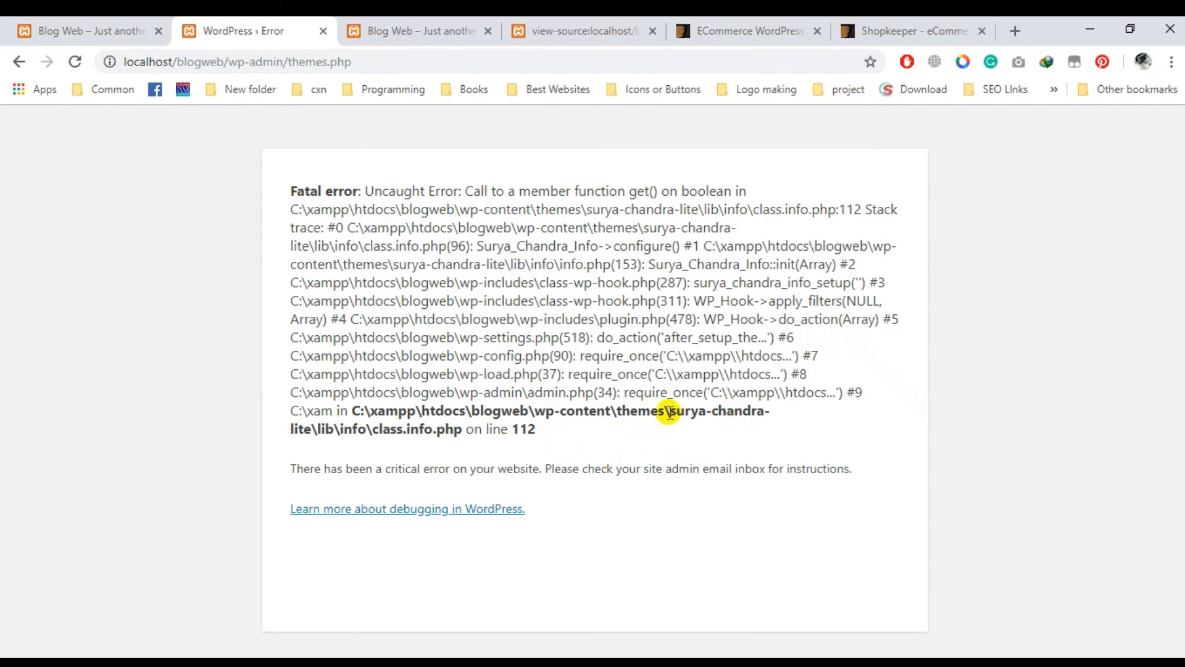
drag(669, 412, 767, 423)
Switch to File Explorer and rename the surya-chandra-lite theme folder to surya-chandra-lite1.
key(alt+Tab)
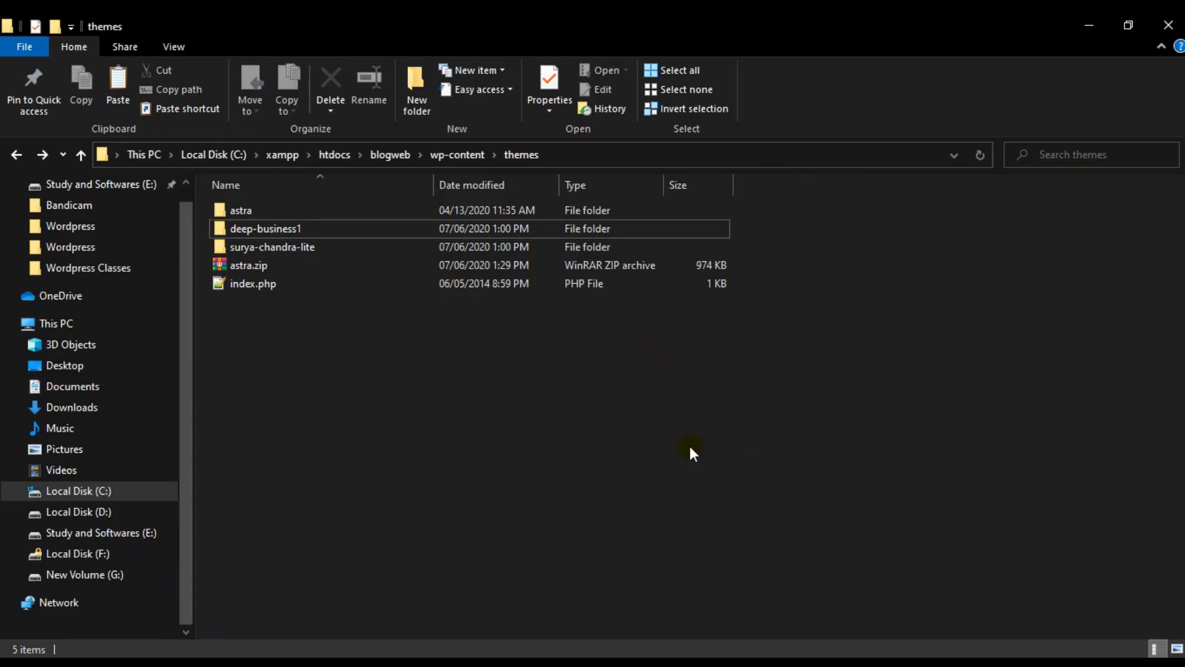
click(298, 250)
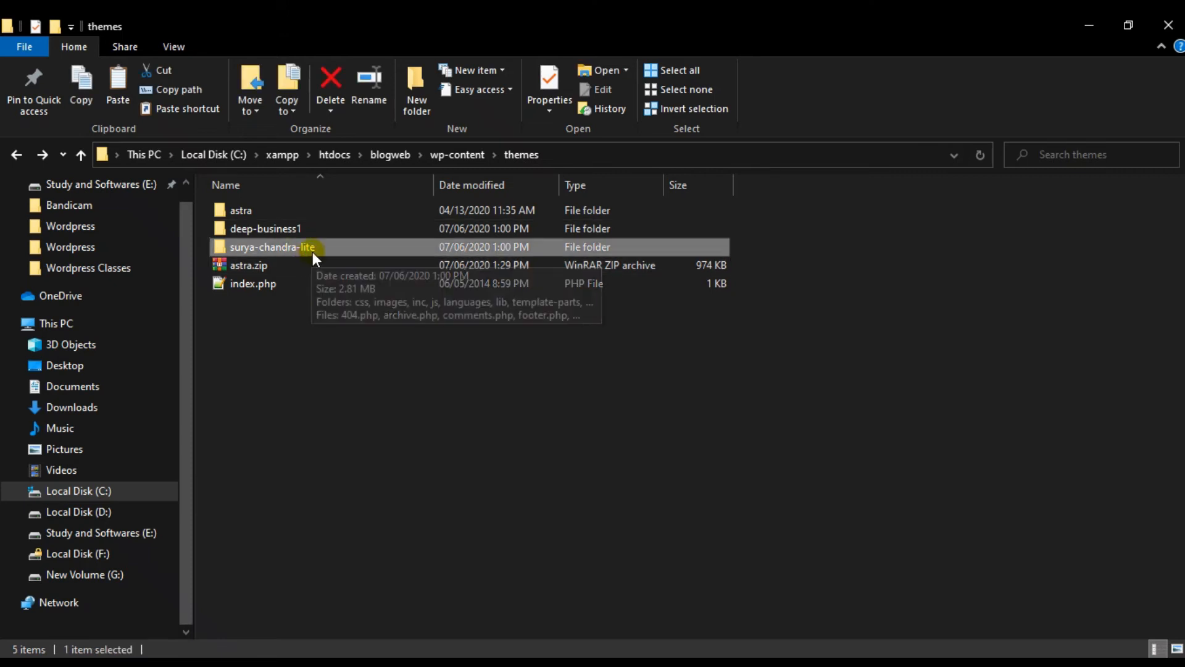
right_click(311, 247)
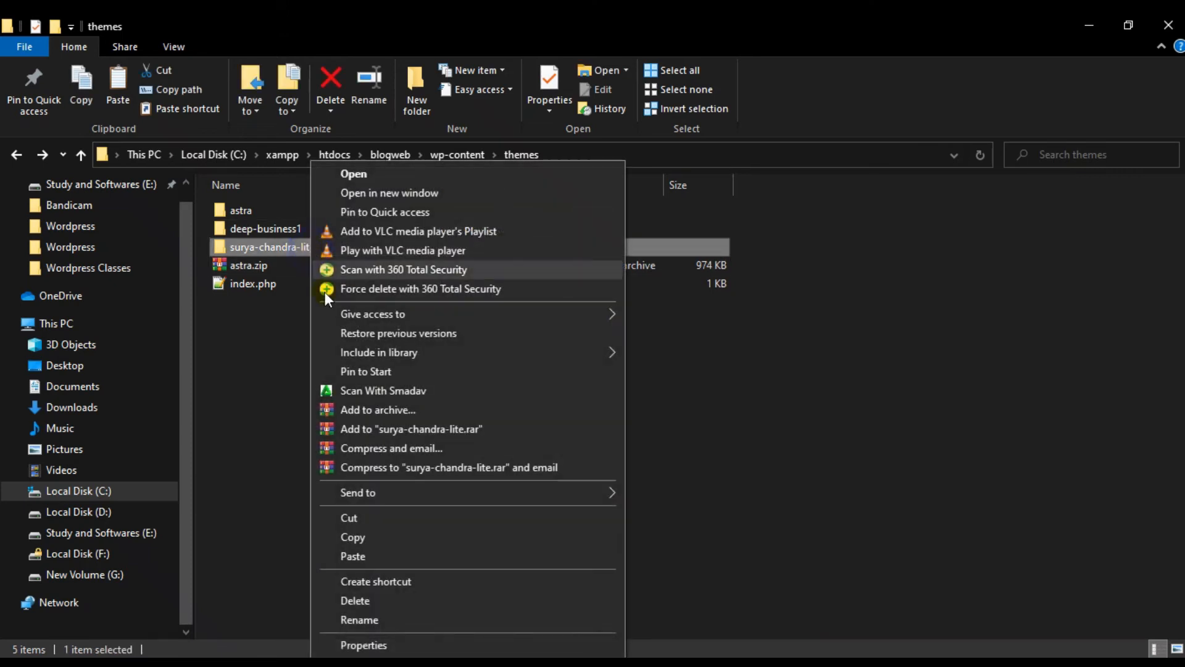
click(380, 619)
click(335, 244)
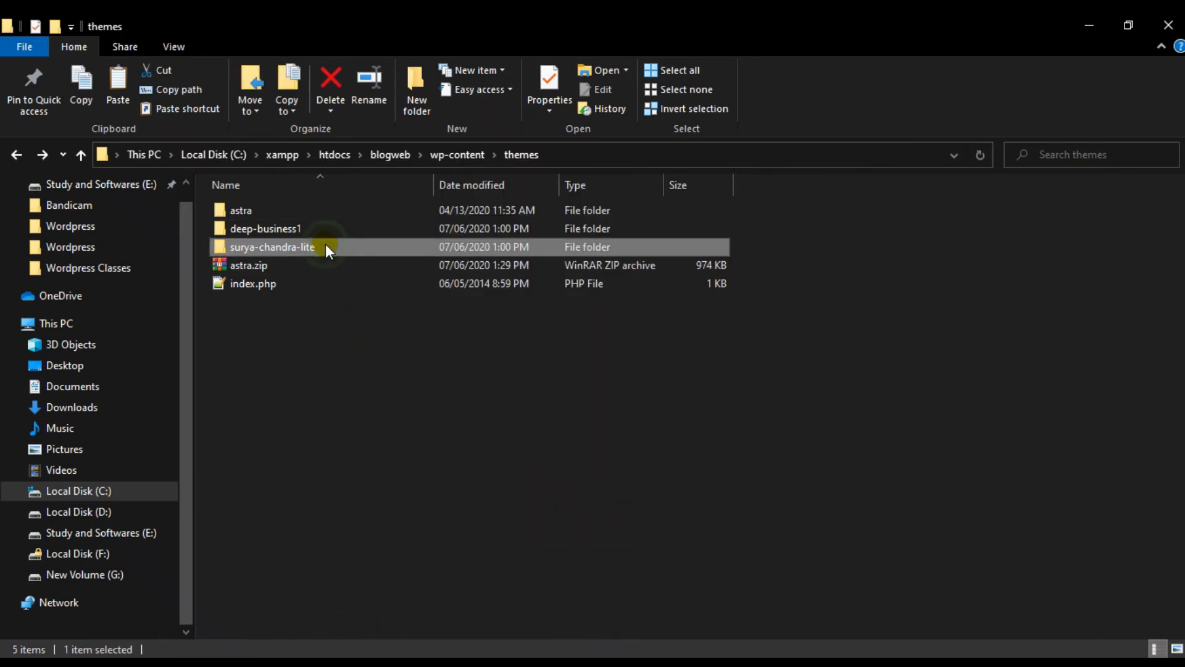
click(325, 243)
click(332, 244)
text(1)
click(357, 371)
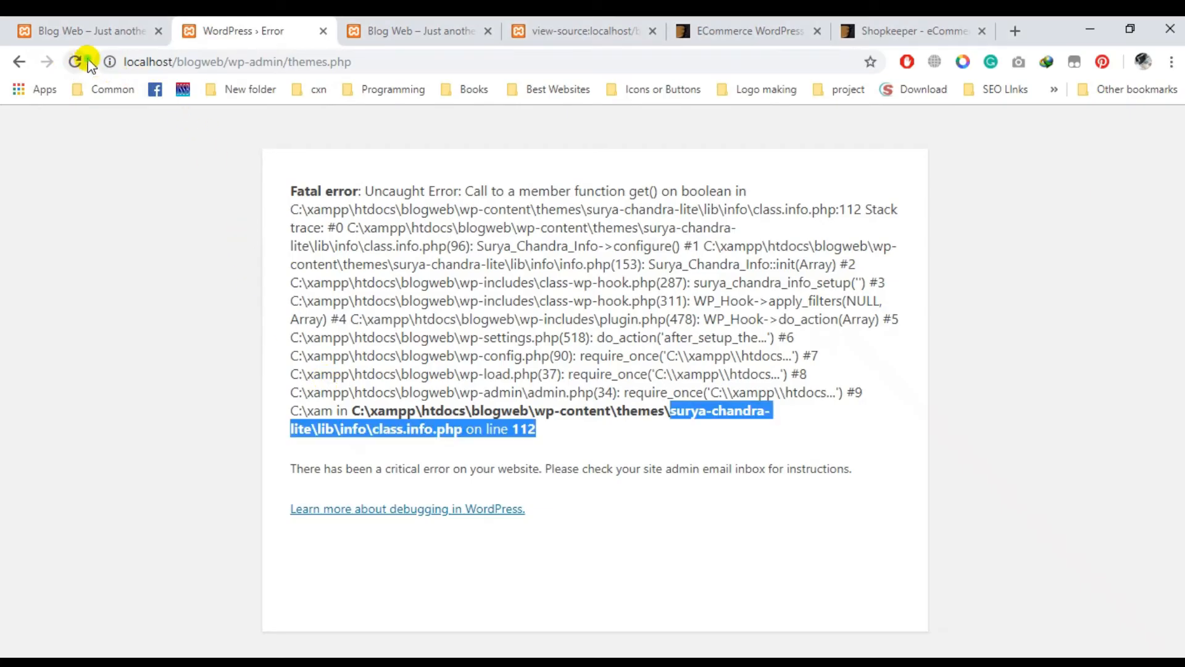
Reload the WordPress themes page in the browser and examine the active theme and the other installed themes.
click(84, 63)
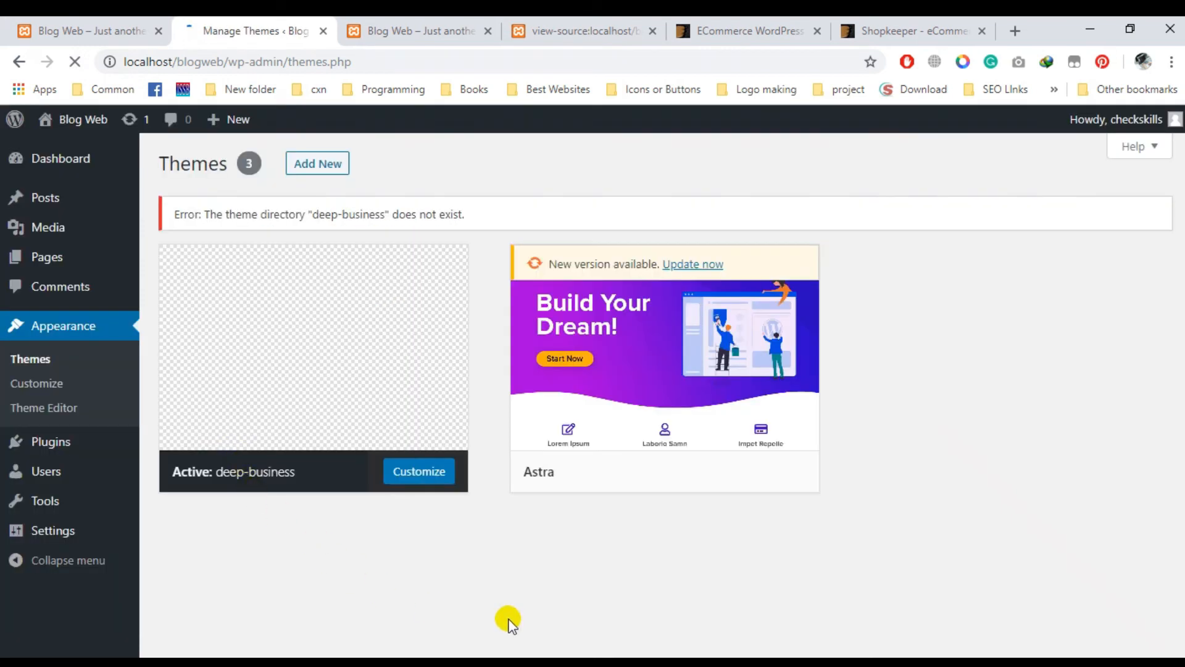
scroll(462, 432, down, 1)
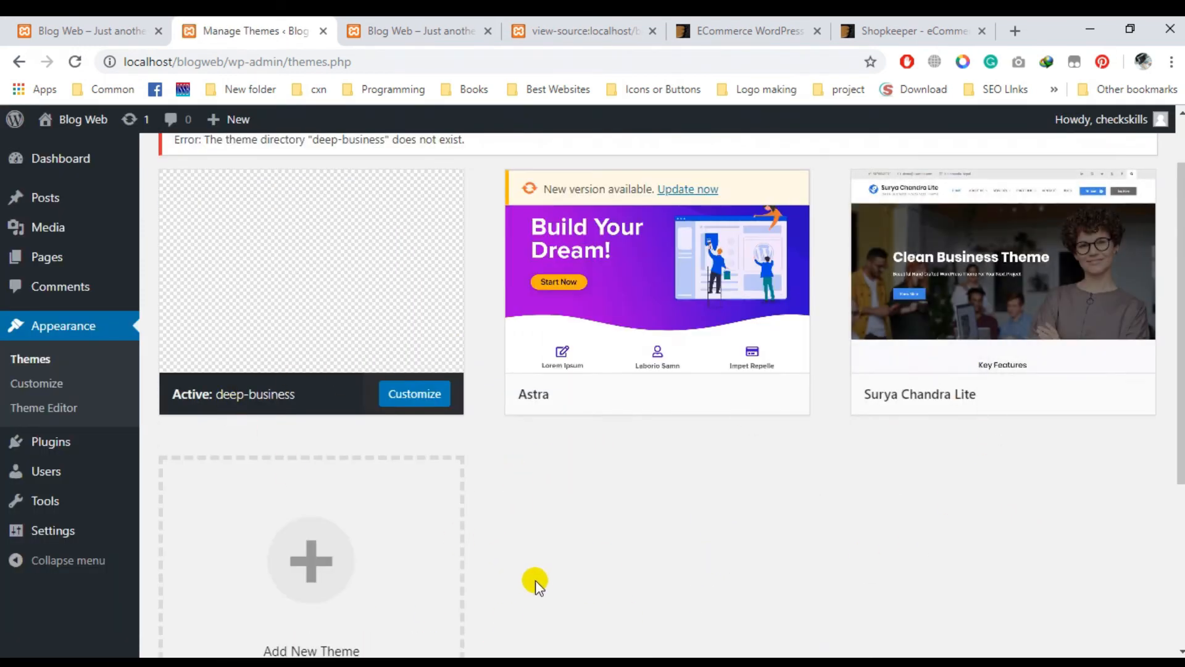
mouse_move(326, 312)
scroll(411, 537, up, 1)
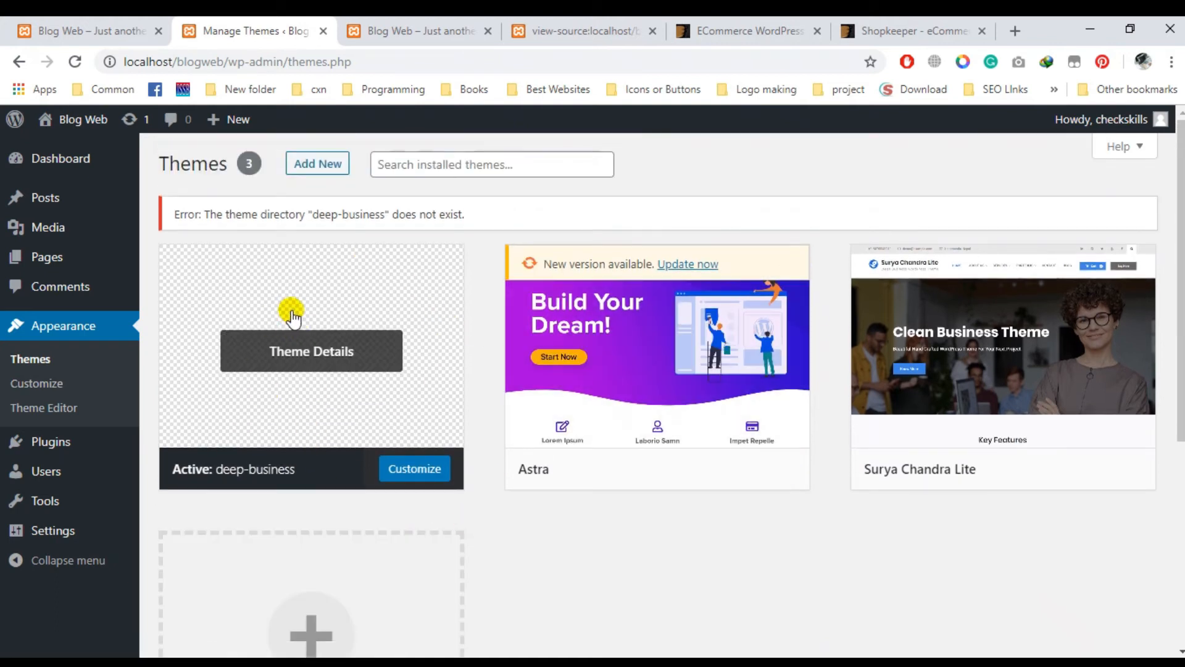
scroll(500, 373, down, 5)
scroll(534, 301, up, 4)
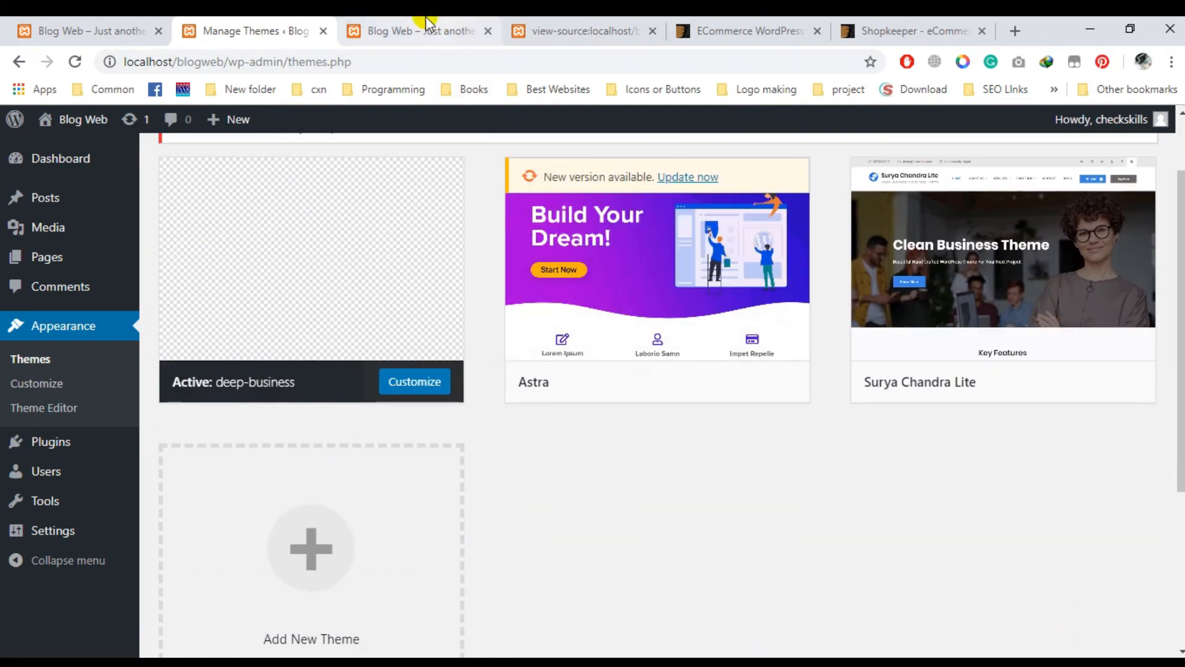
Reload the Blog Web home page and highlight the message it shows about the theme directory.
click(428, 25)
click(75, 61)
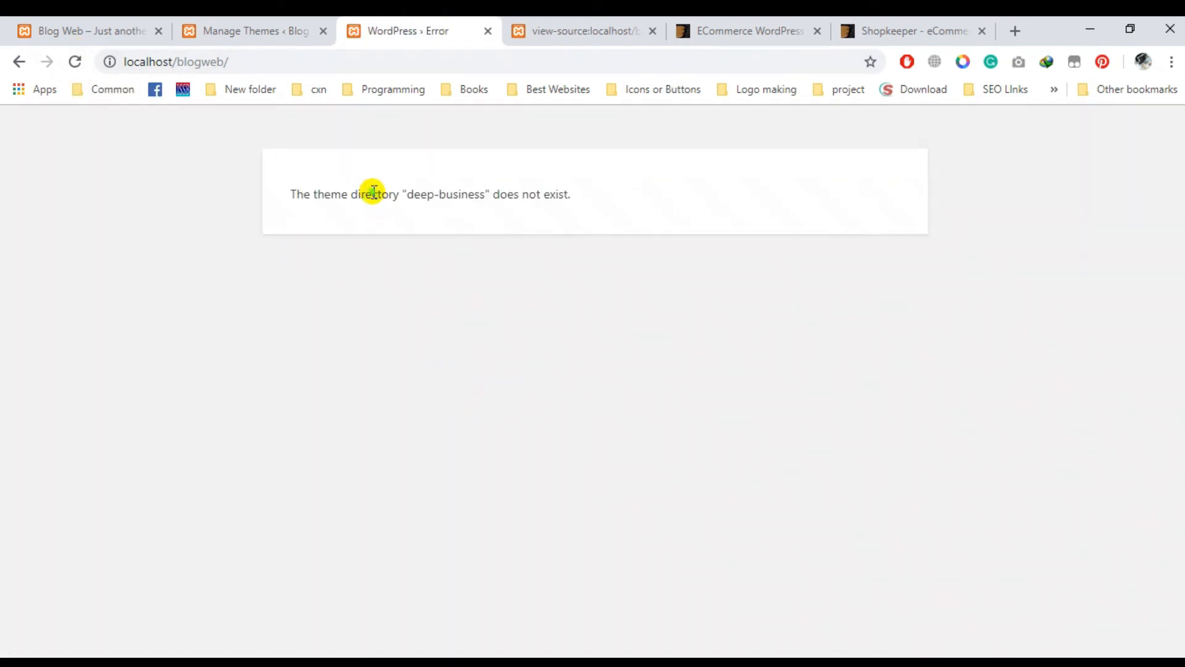
triple_click(374, 192)
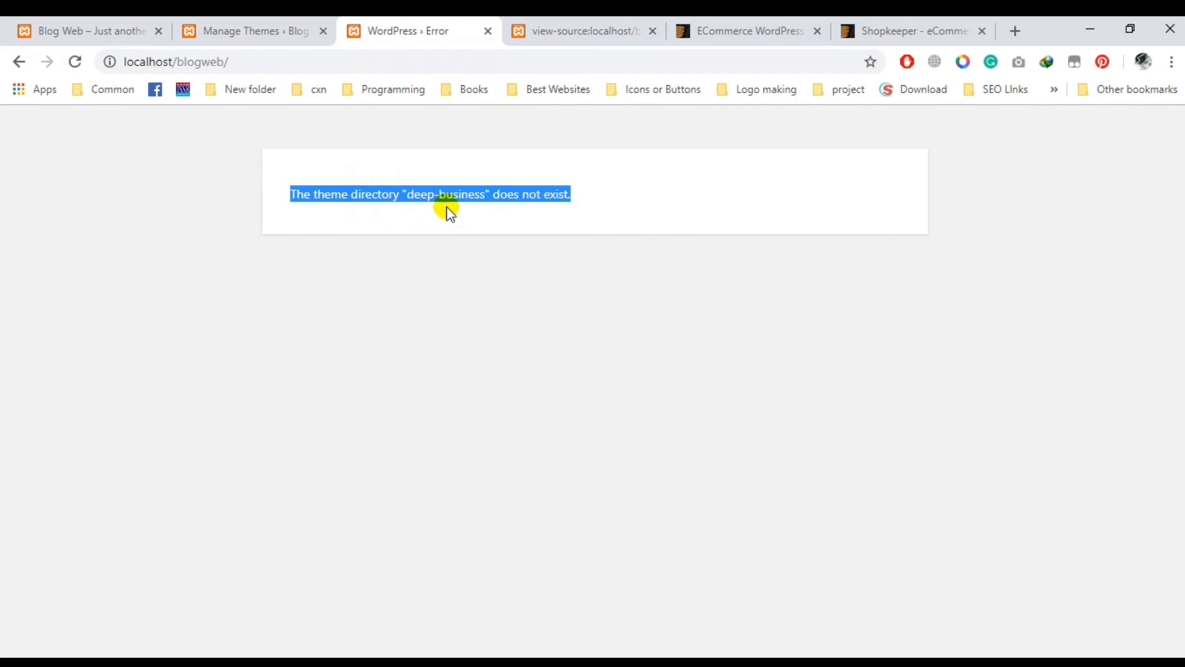
Switch to File Explorer and rename the deep-business1 folder back to deep-business.
key(alt+Tab)
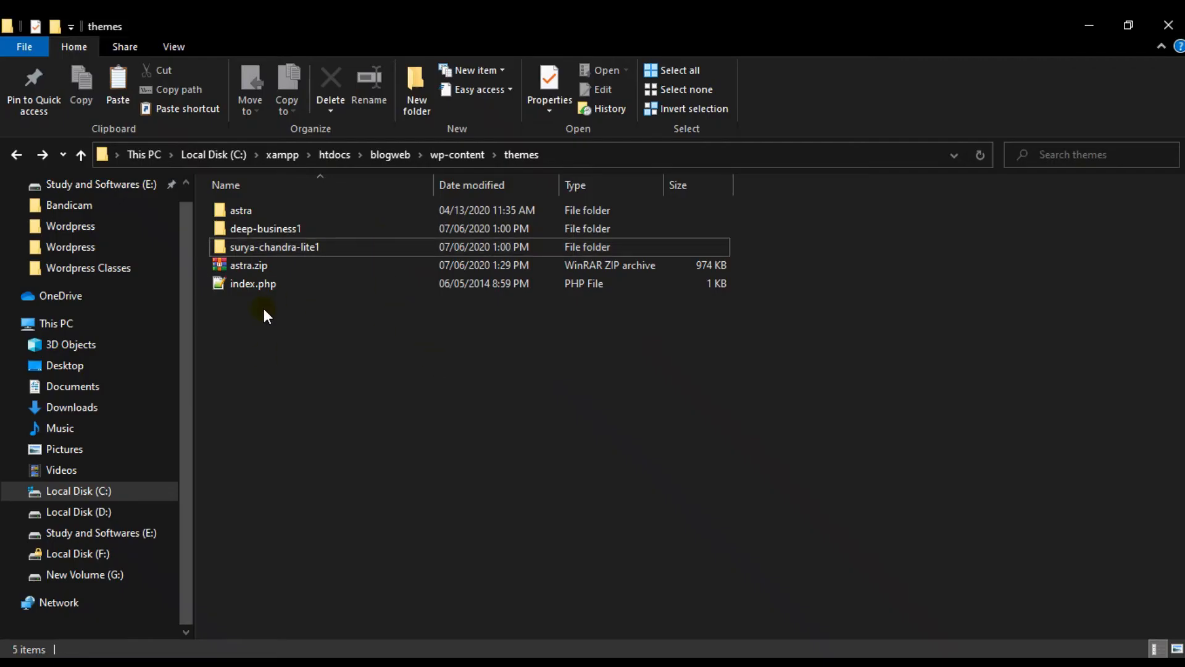
click(295, 228)
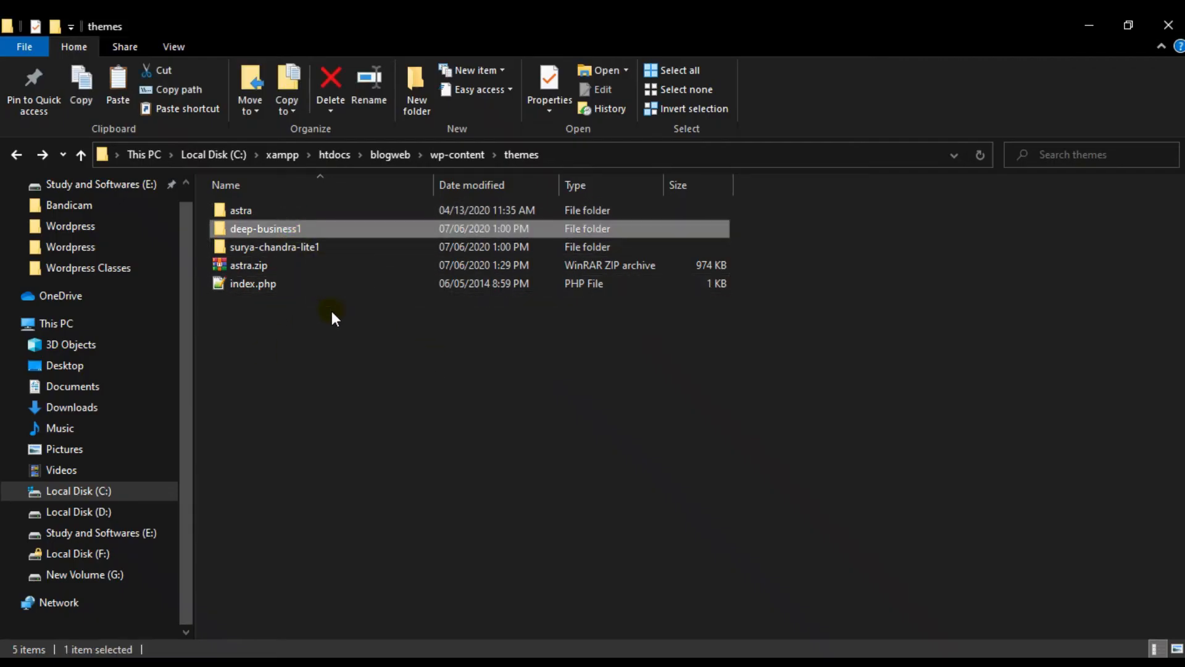
key(F2)
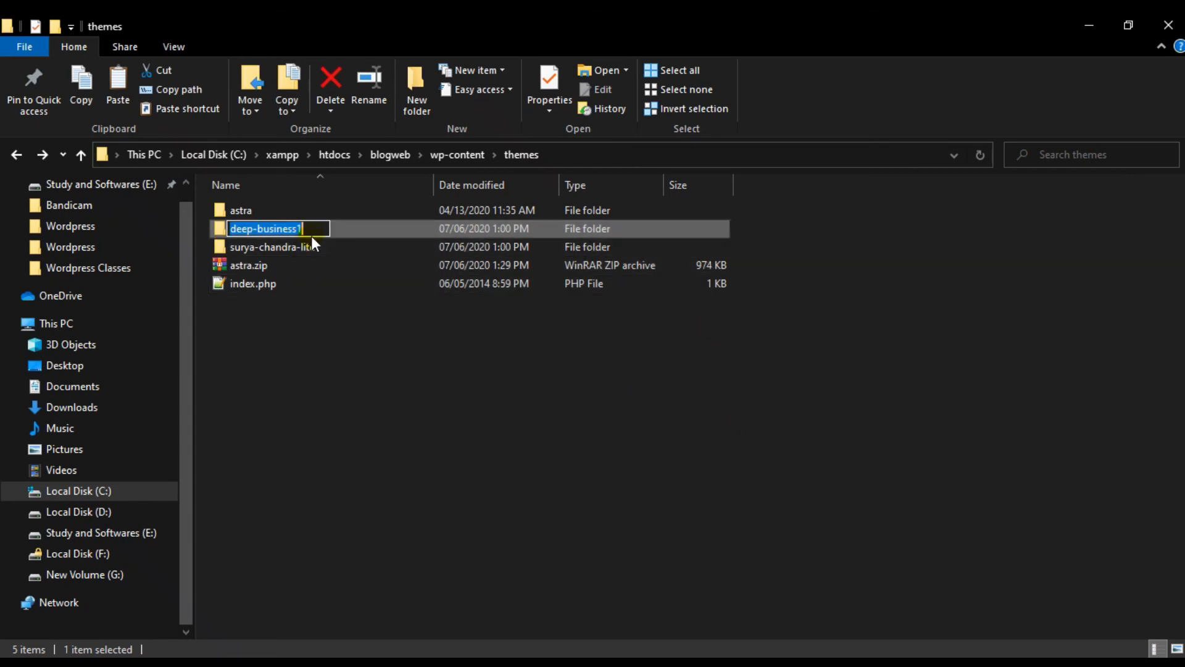
click(310, 231)
key(BackSpace)
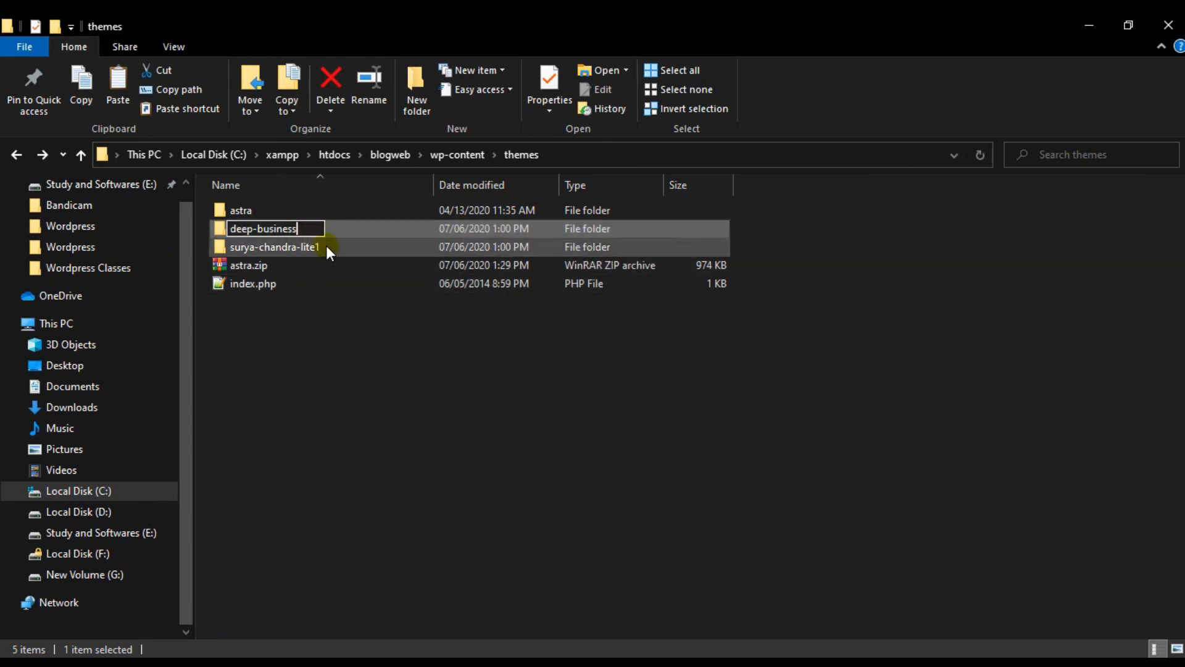
Rename the surya-chandra-lite1 folder back to surya-chandra-lite.
click(325, 246)
key(F2)
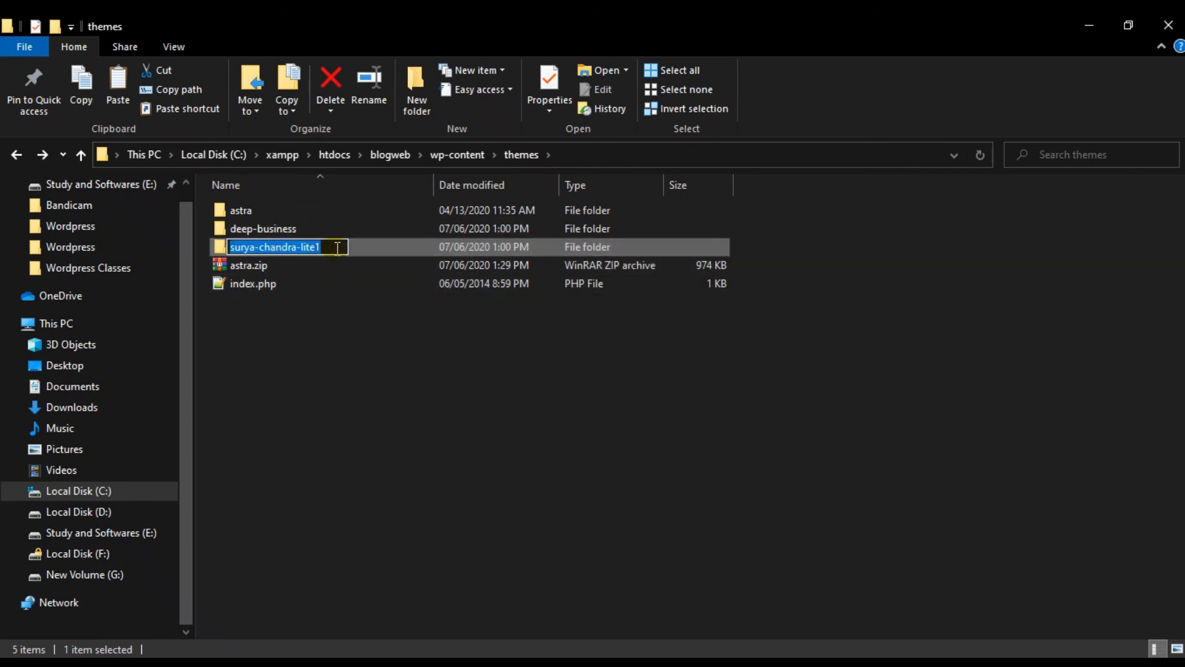
click(335, 247)
key(Return)
Switch to the browser, check the Blog Web home page with the restored folder names, and return to the WordPress themes page.
key(alt+Tab)
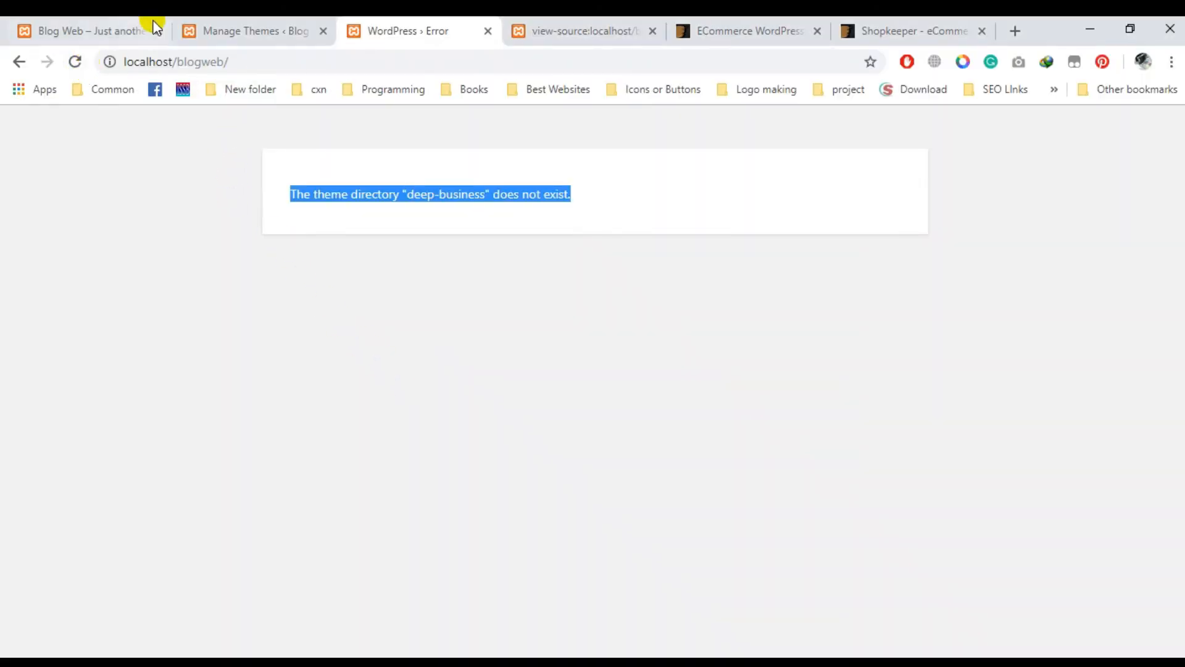
click(206, 25)
key(ctrl+Tab)
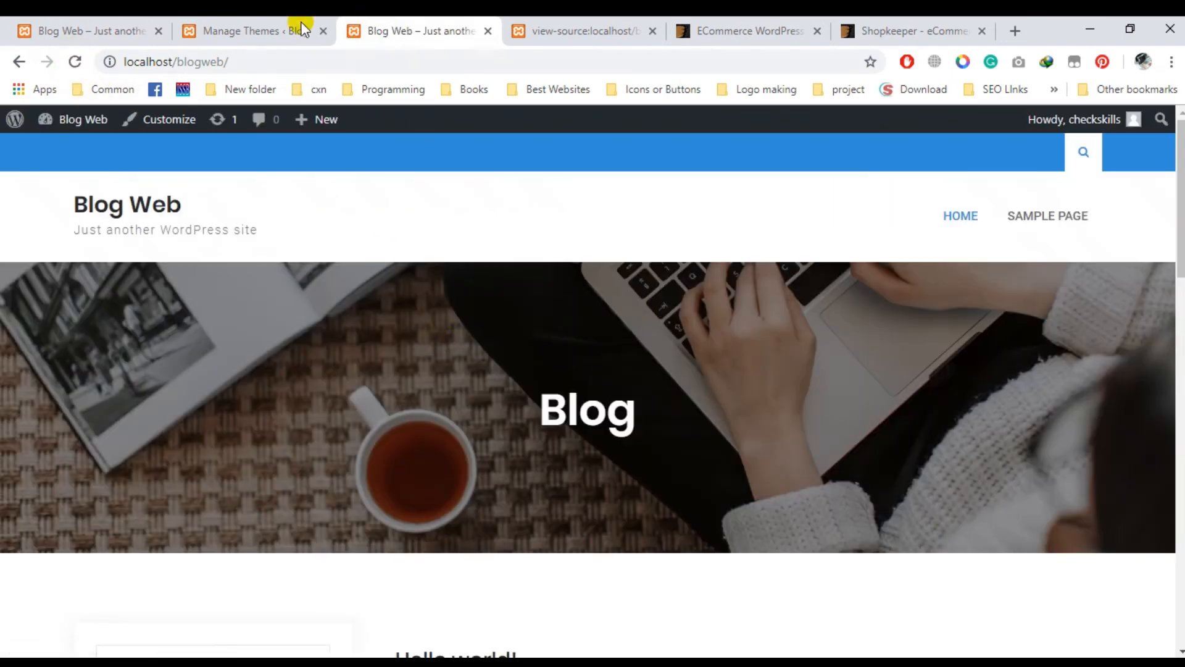
click(278, 28)
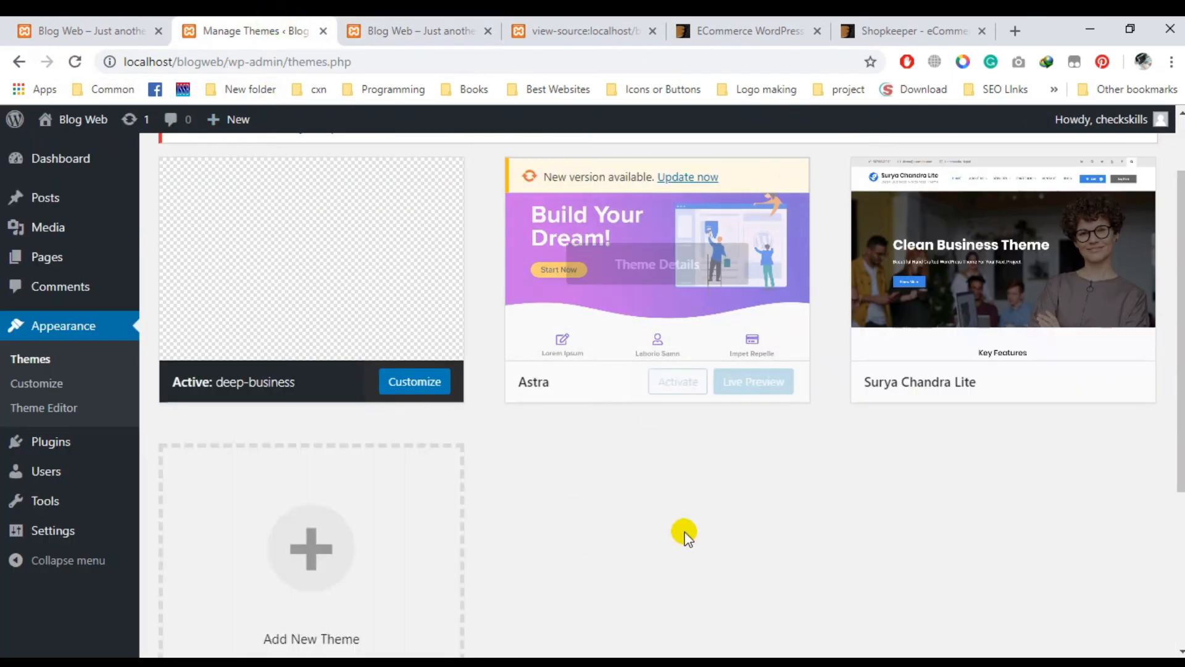
Switch to File Explorer and review the astra, deep-business and surya-chandra-lite folders against the themes listed in WordPress.
key(alt+Tab)
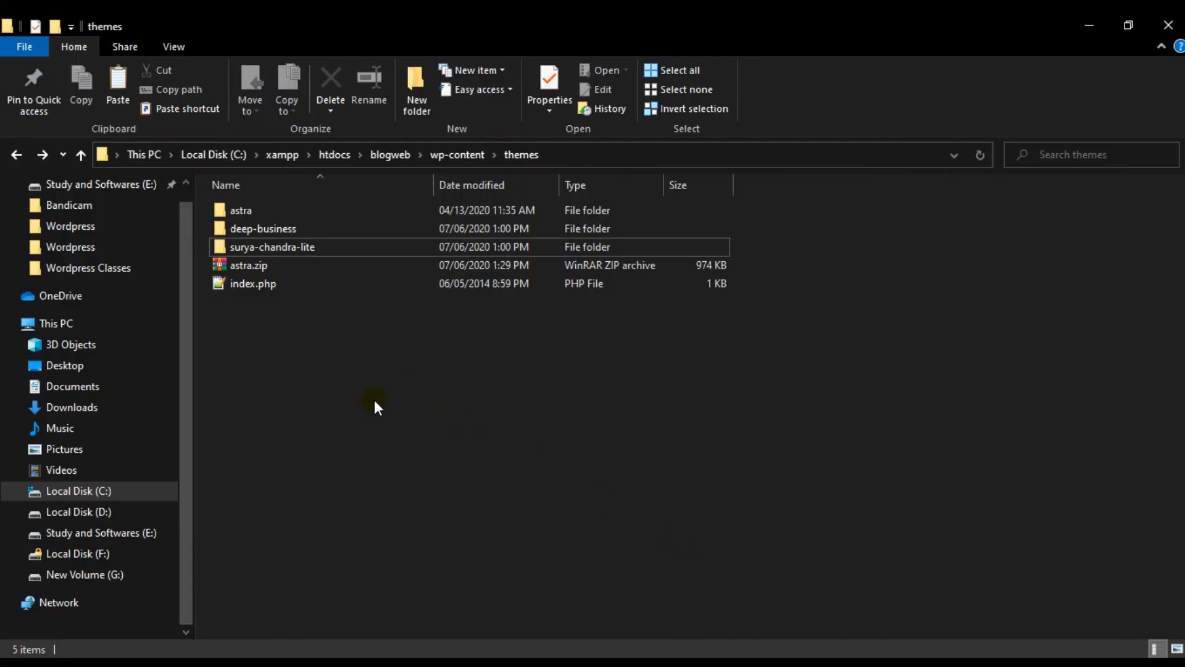
click(306, 234)
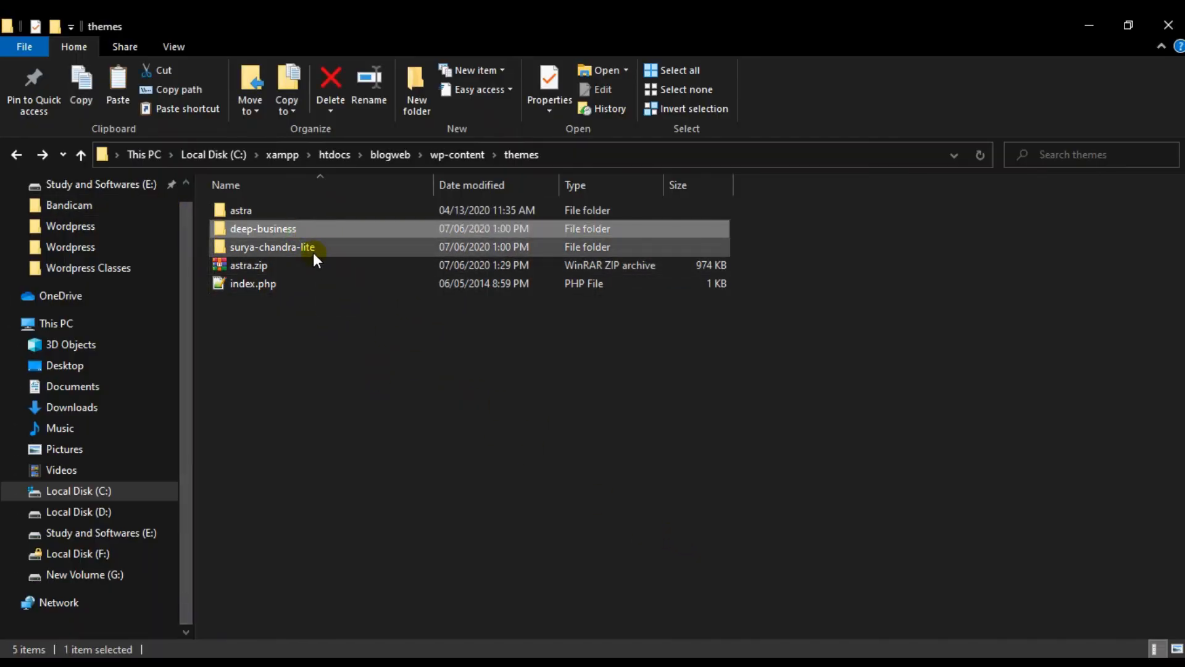
click(313, 253)
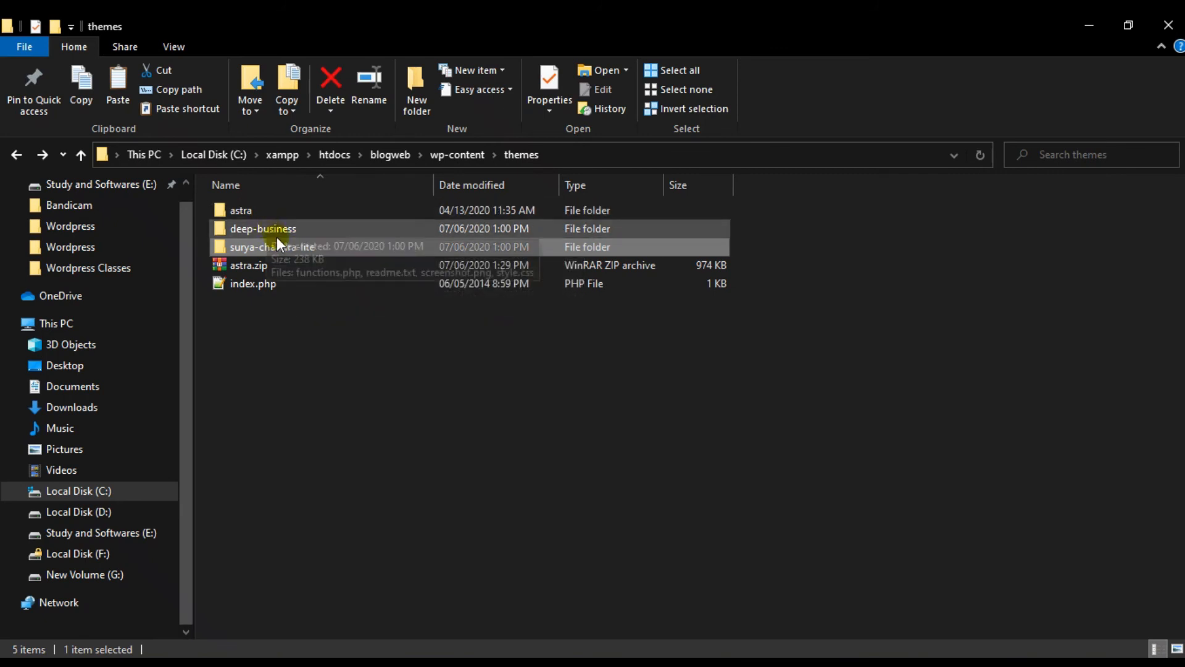
click(257, 213)
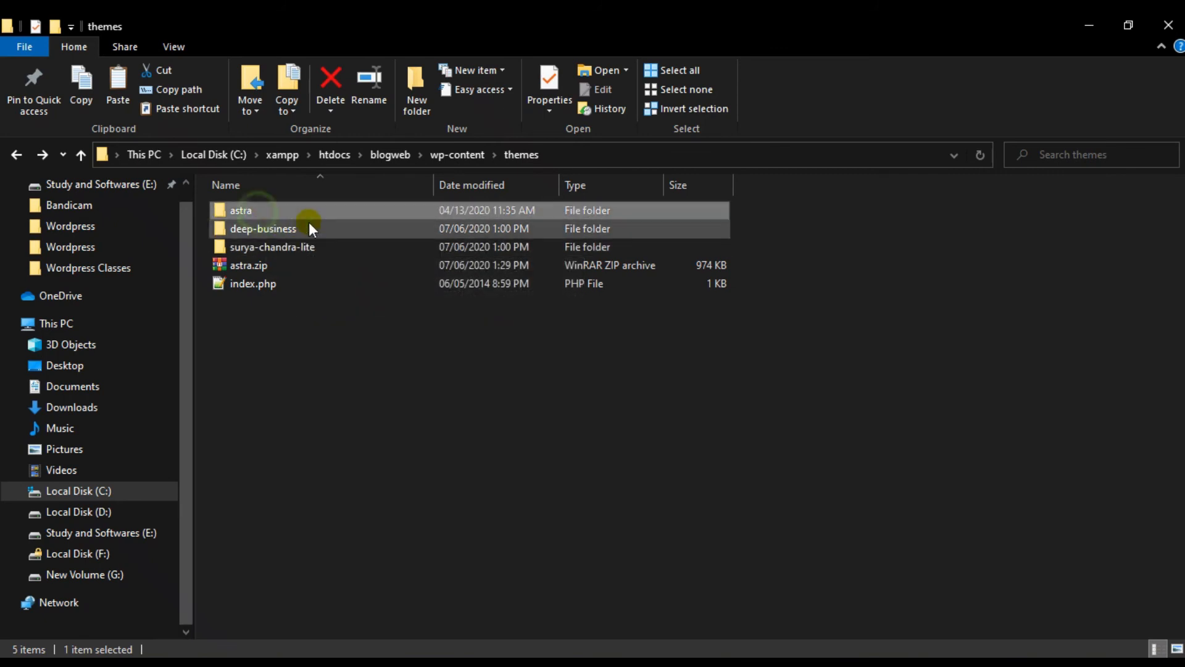
click(264, 230)
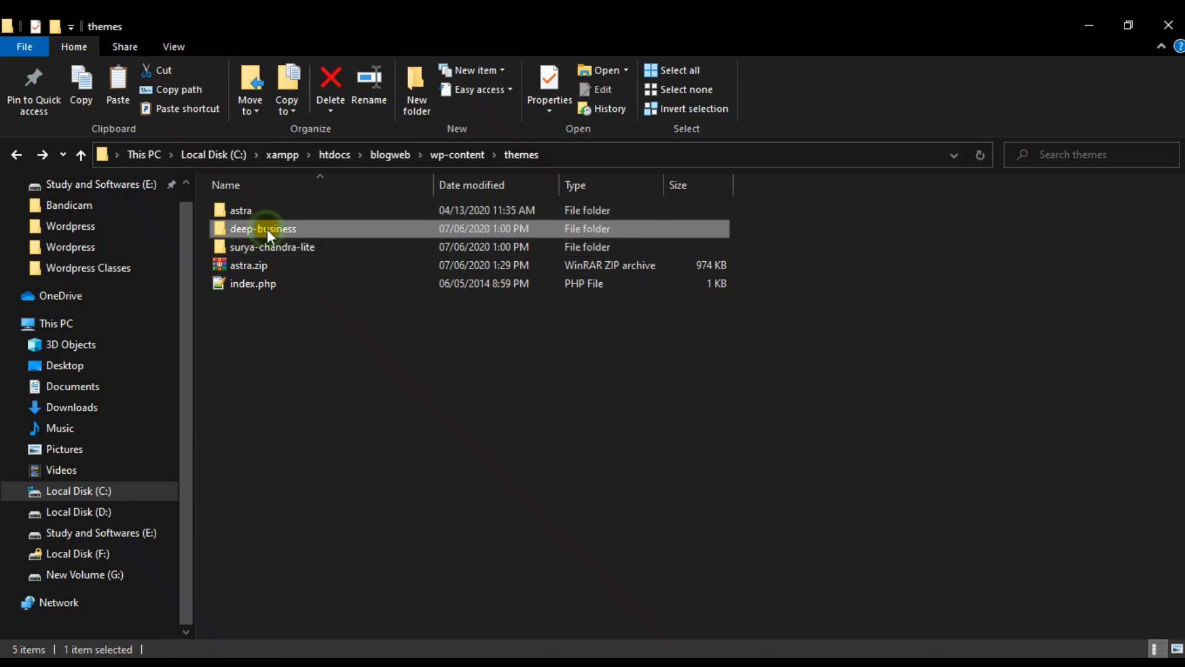
click(254, 209)
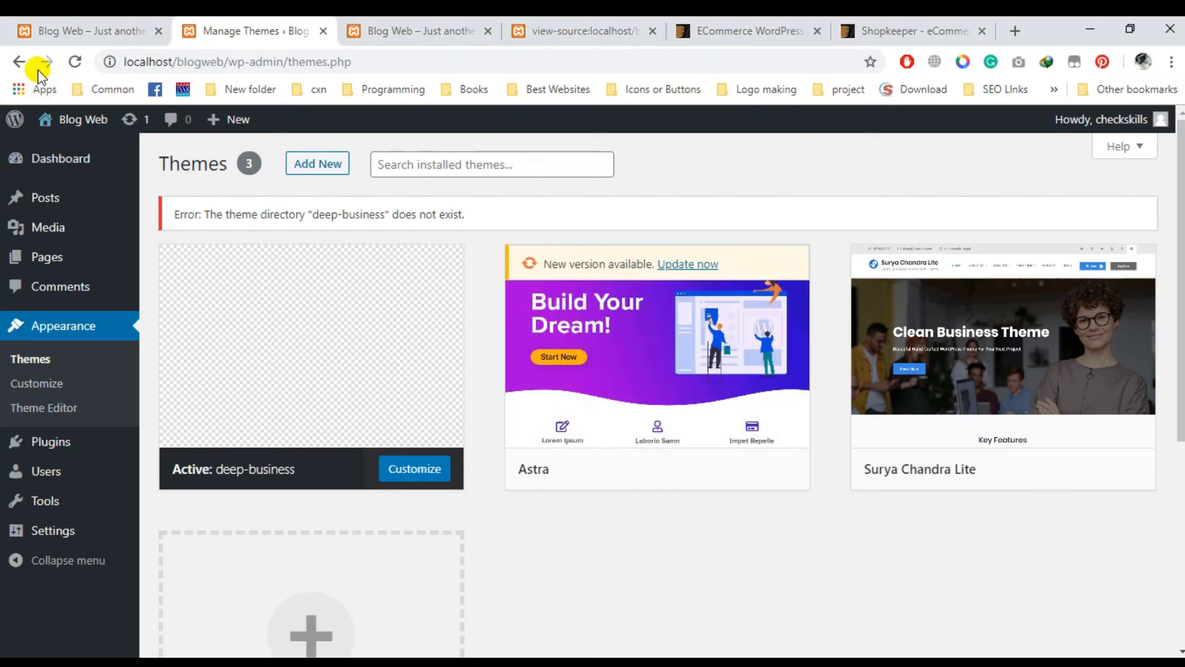
Reload the WordPress themes page and, switching back from File Explorer to the browser, examine the installed themes listed there.
click(75, 62)
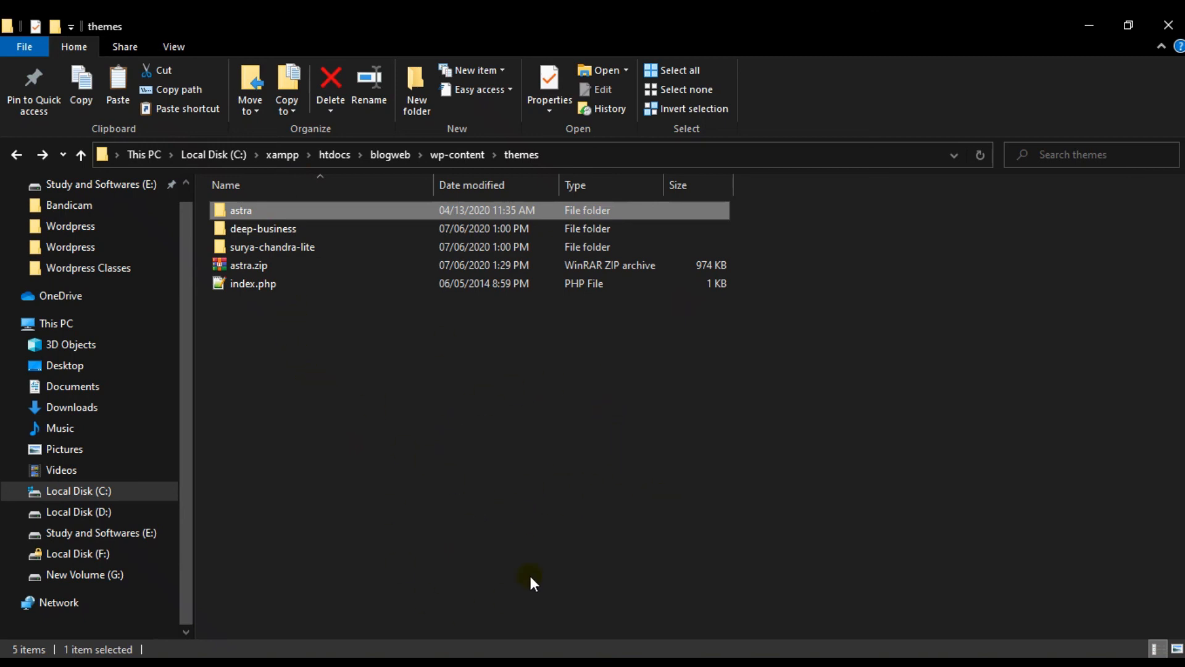
key(alt+Tab)
scroll(446, 389, down, 2)
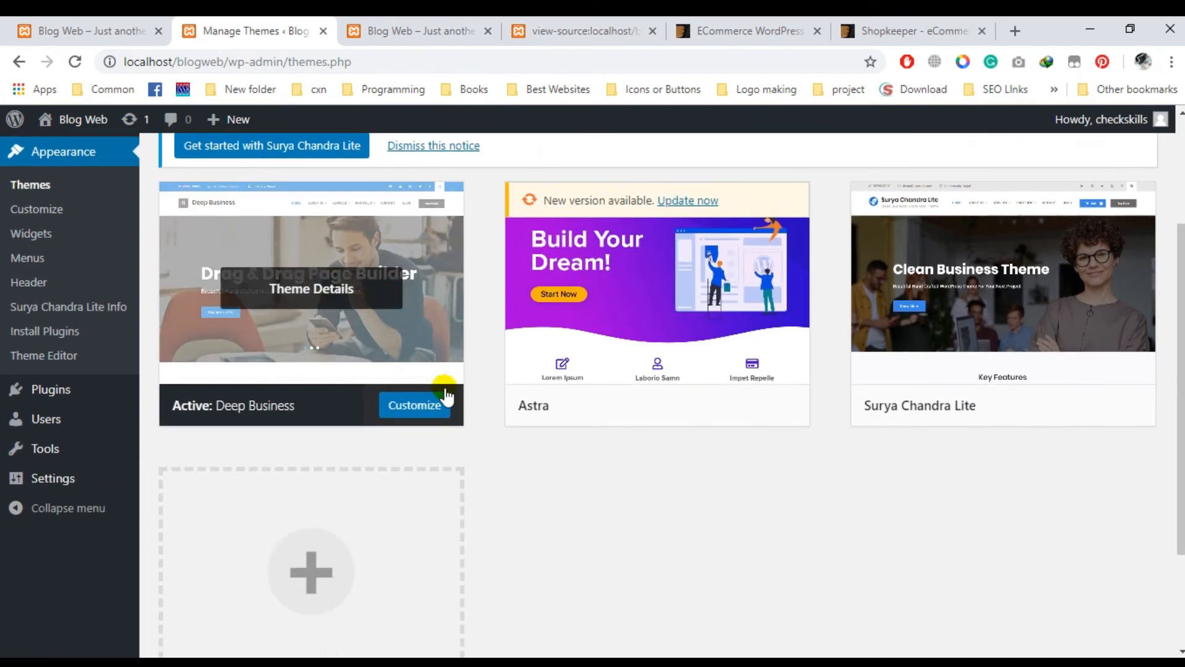
scroll(488, 414, down, 2)
scroll(624, 442, up, 5)
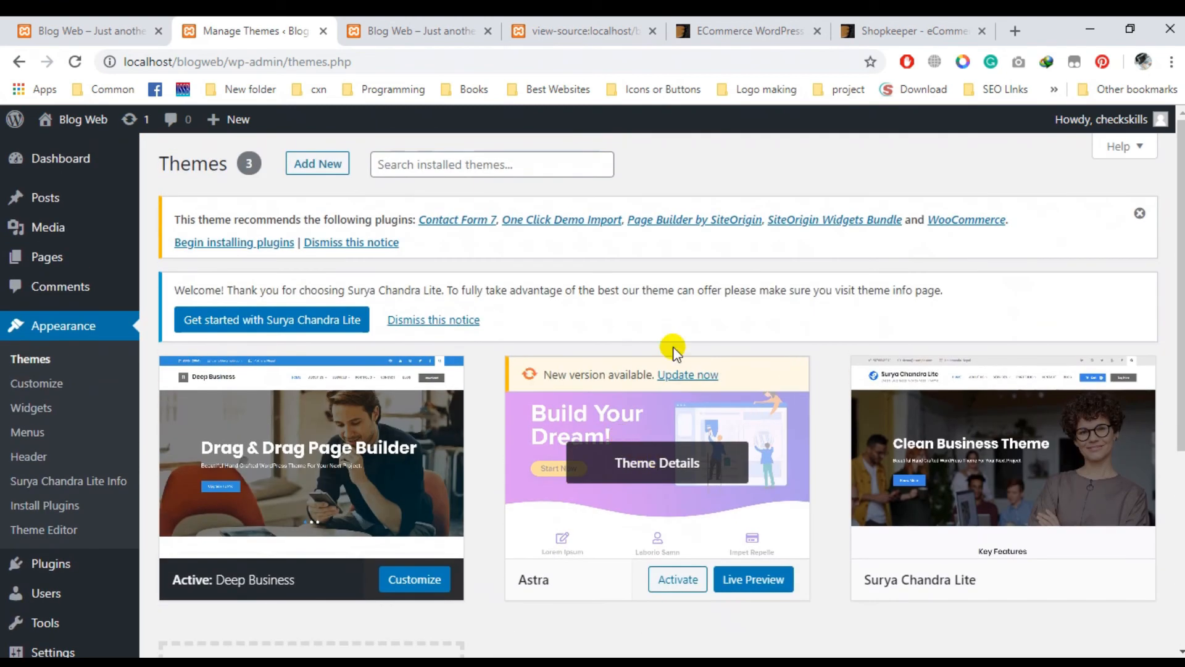
scroll(815, 529, down, 4)
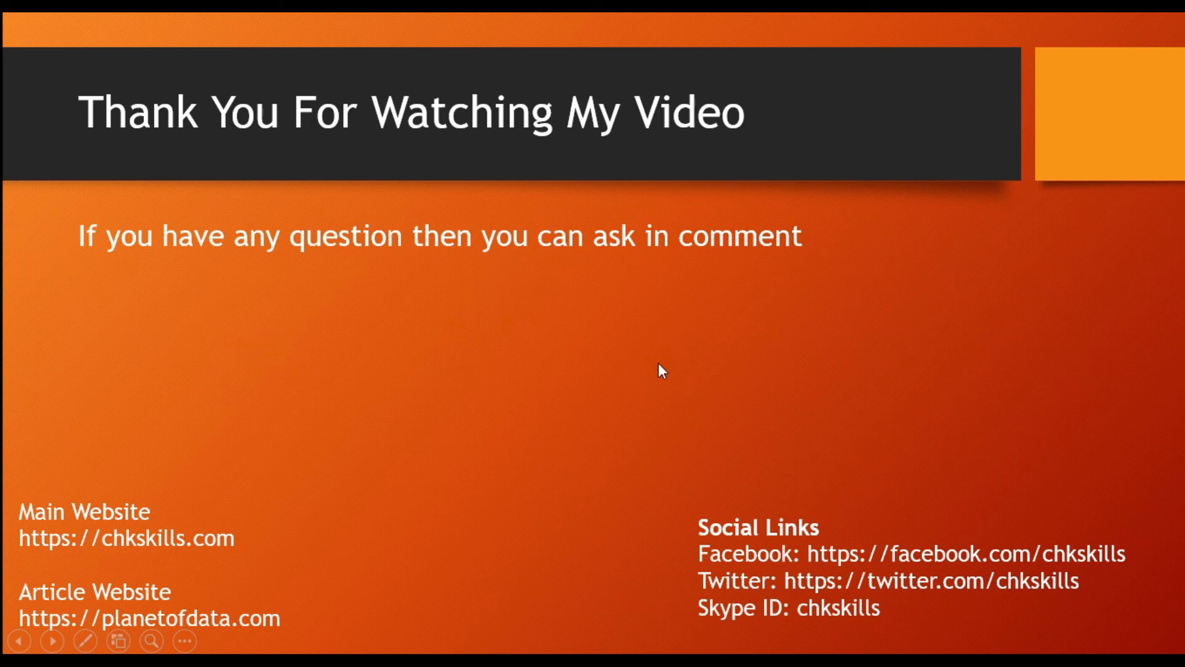
click(298, 423)
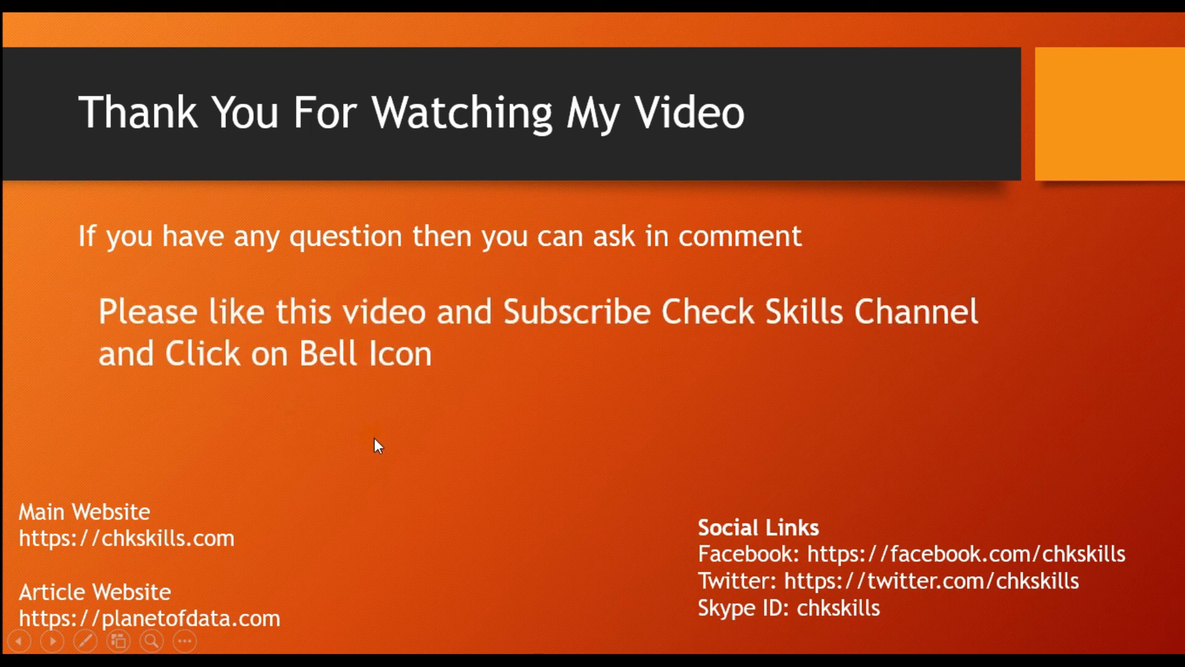
click(481, 431)
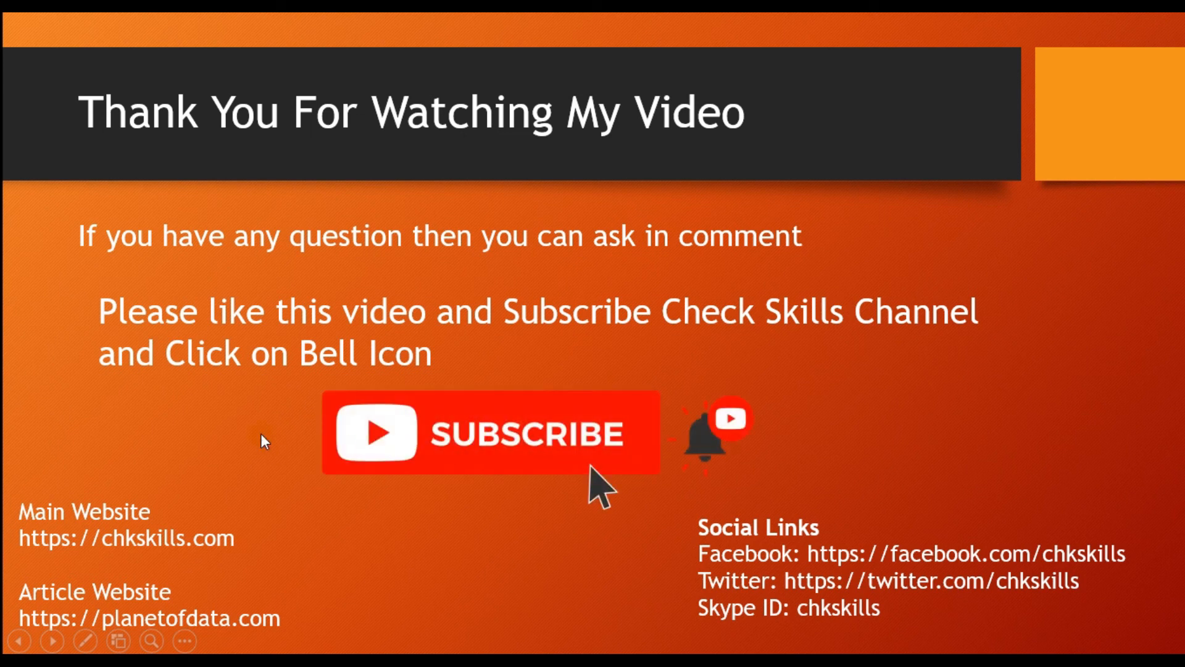